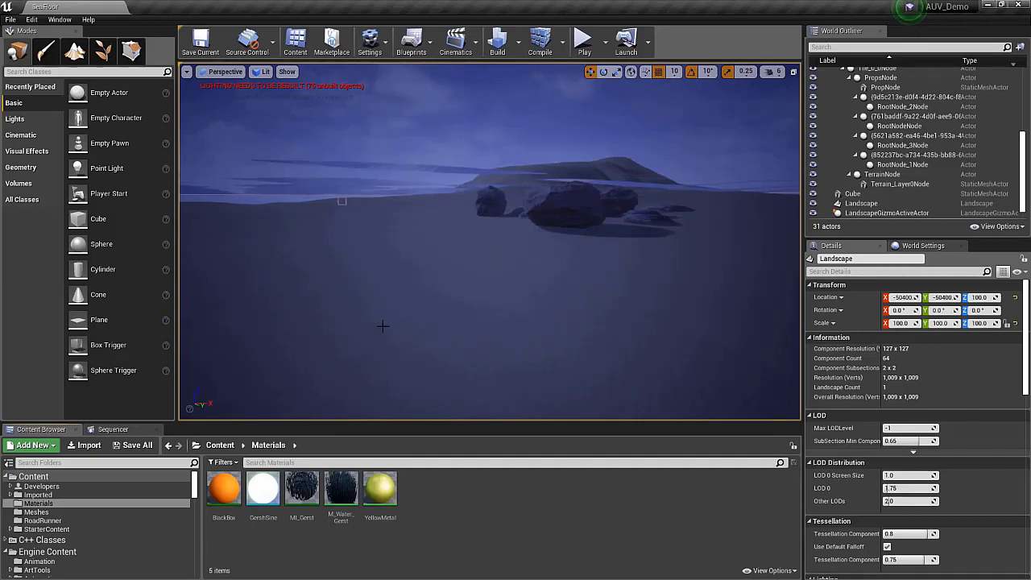
Search the Content folder for 'auv' and drag AUV_Combined into the SeaFloor level.
{"action": "left_click", "coordinate": [34, 476]}
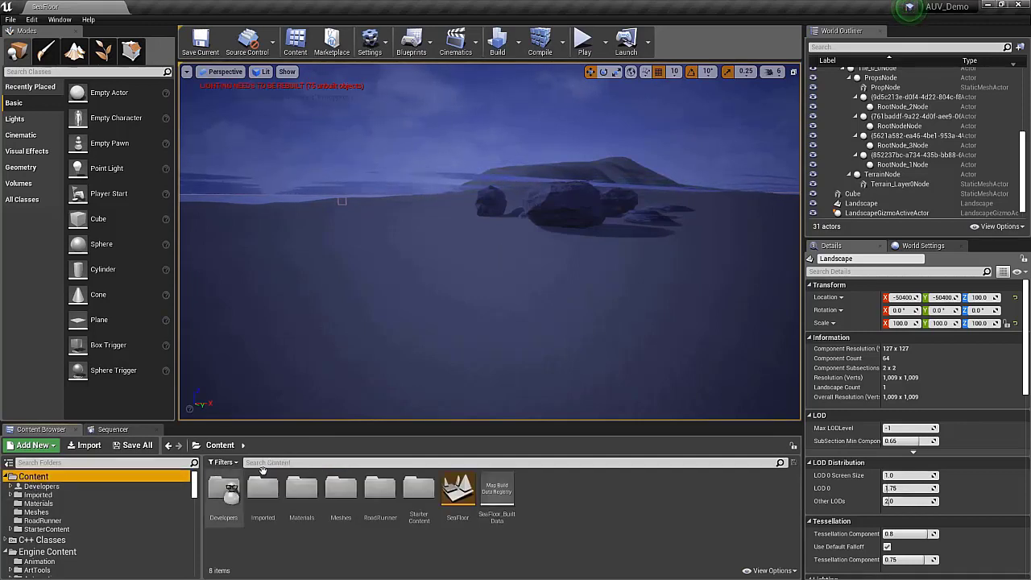
{"action": "left_click", "coordinate": [378, 464]}
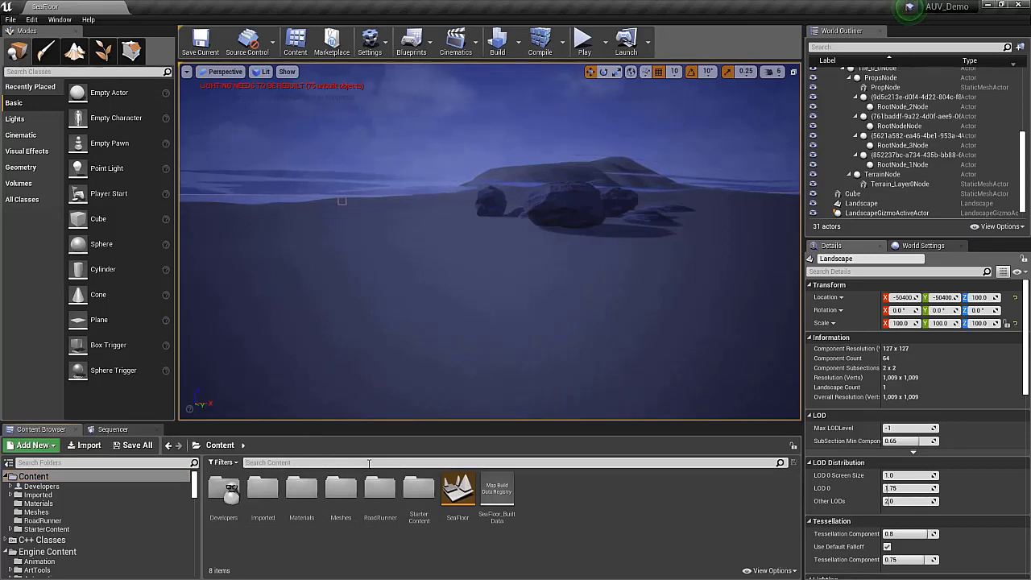
{"action": "type", "text": "auv"}
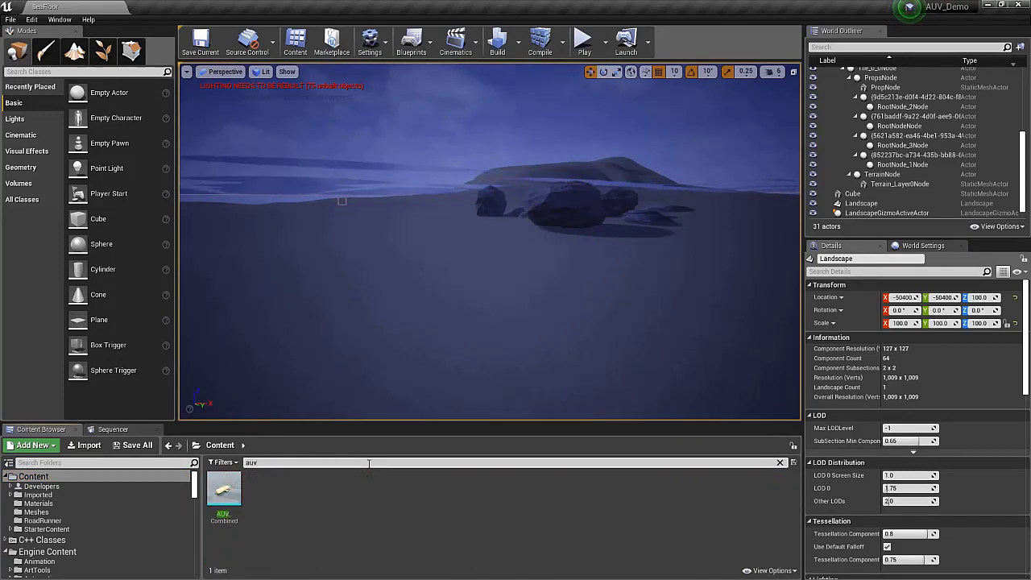
{"action": "left_click_drag", "start_coordinate": [223, 488], "coordinate": [451, 319]}
Focus the view on the AUV_Combined actor from the World Outliner.
{"action": "right_click", "coordinate": [886, 195]}
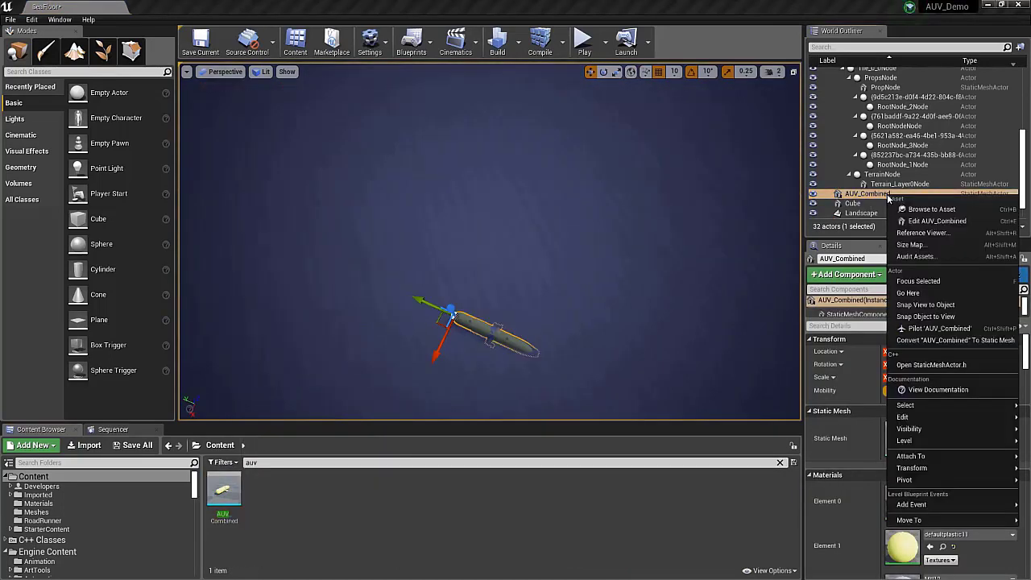
{"action": "left_click", "coordinate": [906, 284]}
{"action": "left_click_drag", "start_coordinate": [684, 266], "coordinate": [684, 266]}
{"action": "left_click_drag", "start_coordinate": [600, 239], "coordinate": [601, 239]}
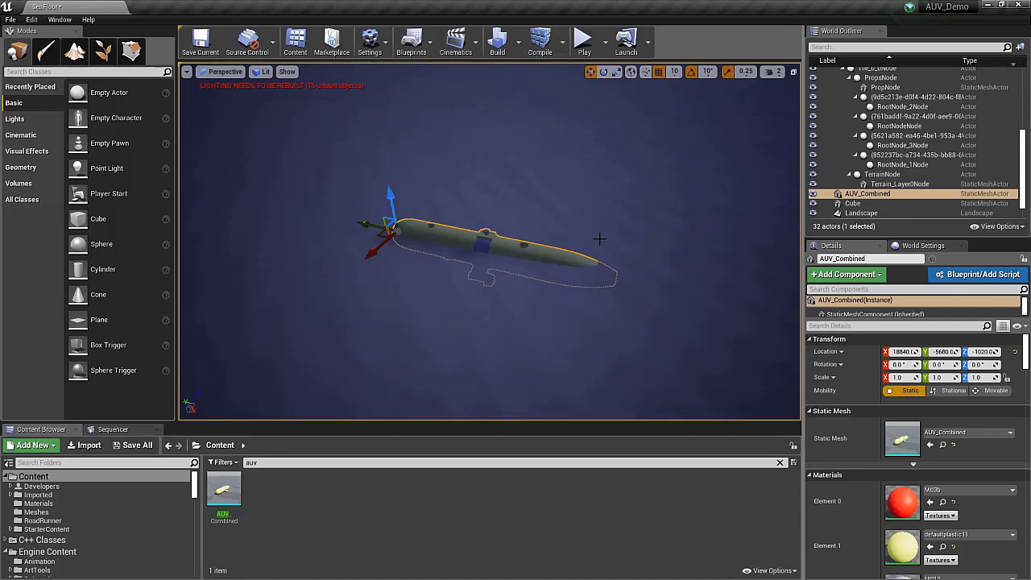
Enable the MathWorks Interface plugin in Settings > Plugins, then close the Plugins window.
{"action": "left_click", "coordinate": [375, 52]}
{"action": "left_click", "coordinate": [395, 99]}
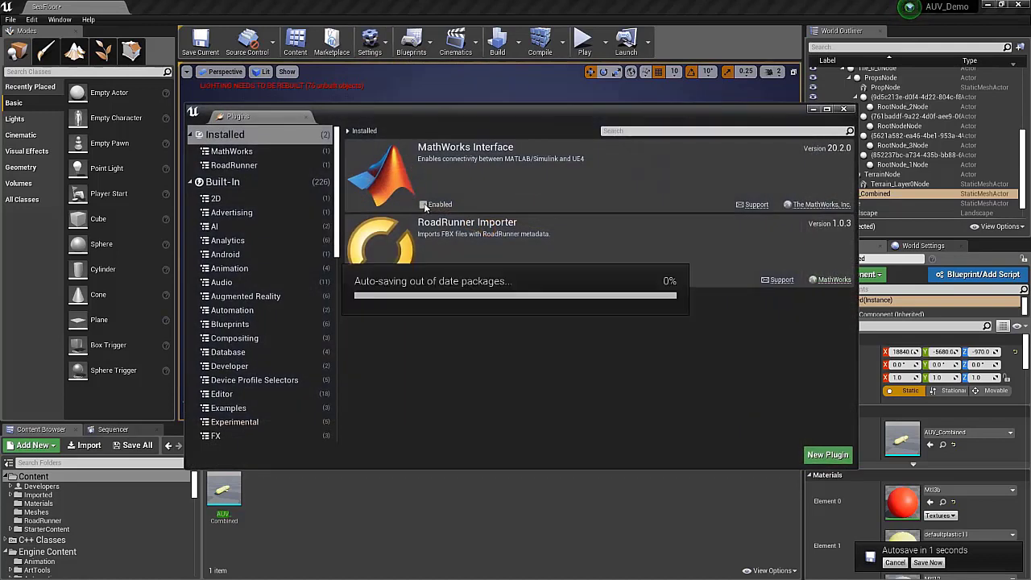
{"action": "left_click", "coordinate": [423, 205]}
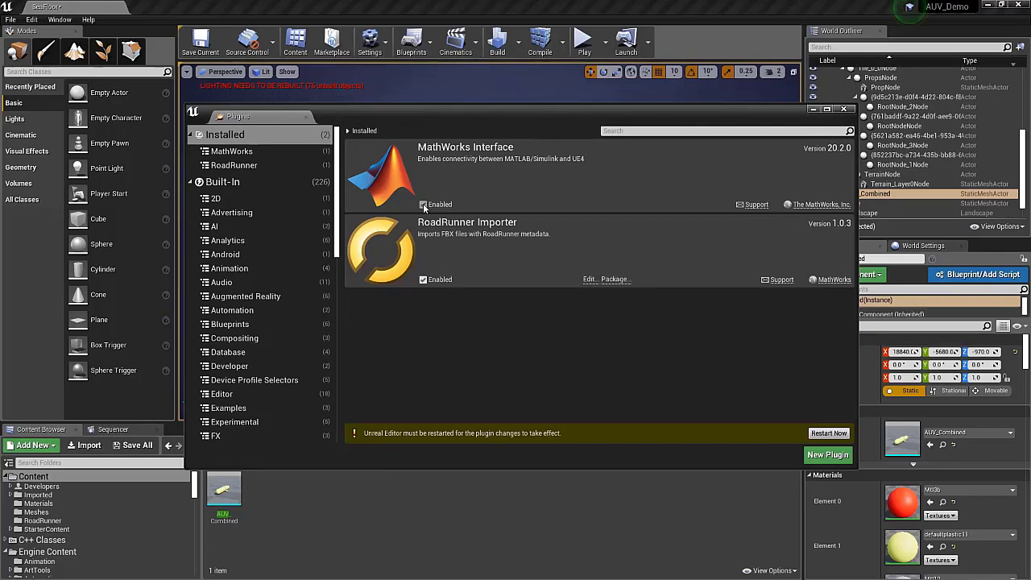
{"action": "left_click", "coordinate": [843, 108]}
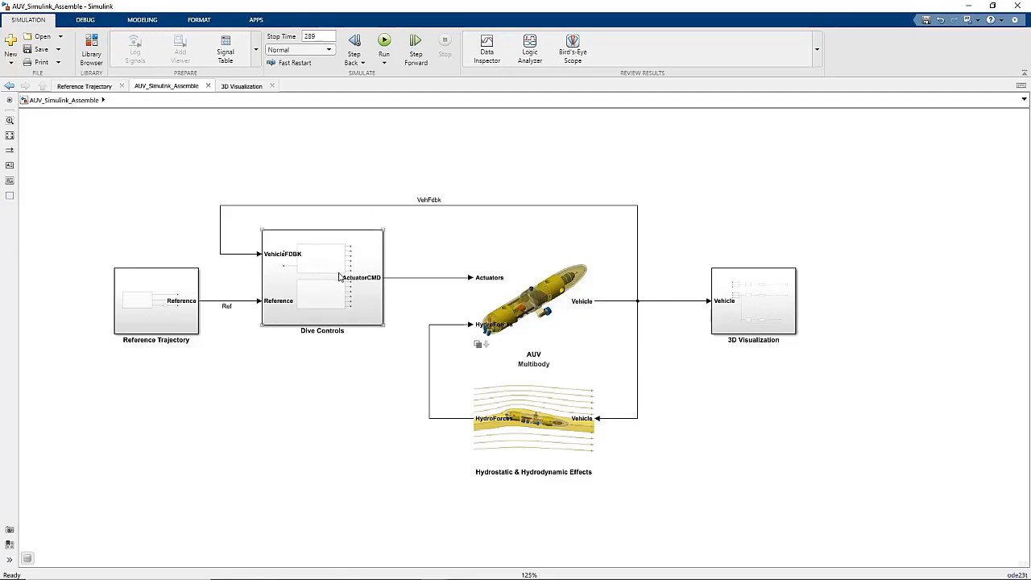
Open the 3D Visualization subsystem and inspect its position and Euler-angle unit conversion blocks.
{"action": "double_click", "coordinate": [784, 314]}
{"action": "key", "text": "space"}
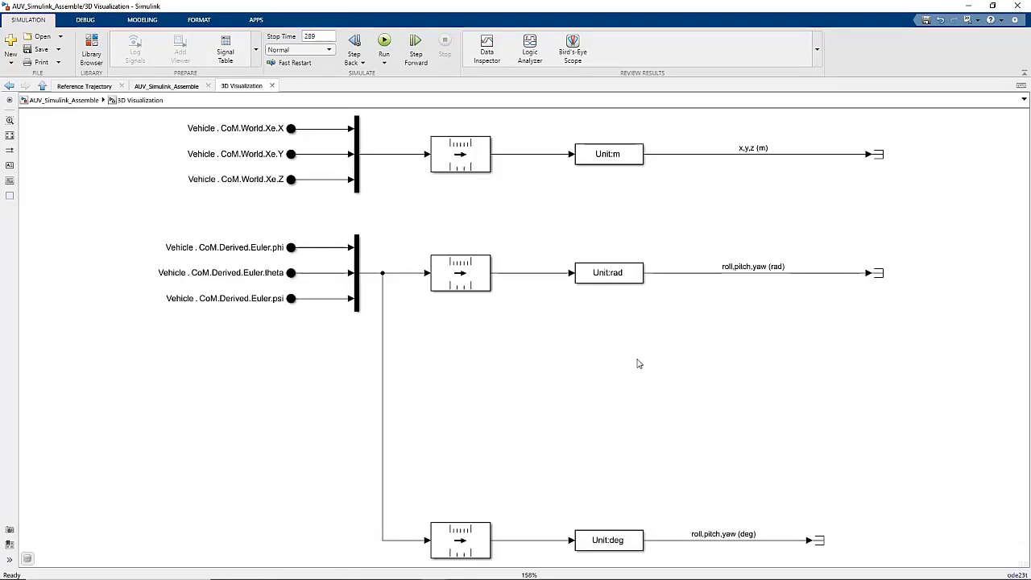
{"action": "scroll", "coordinate": [277, 359], "scroll_direction": "down", "scroll_amount": 1}
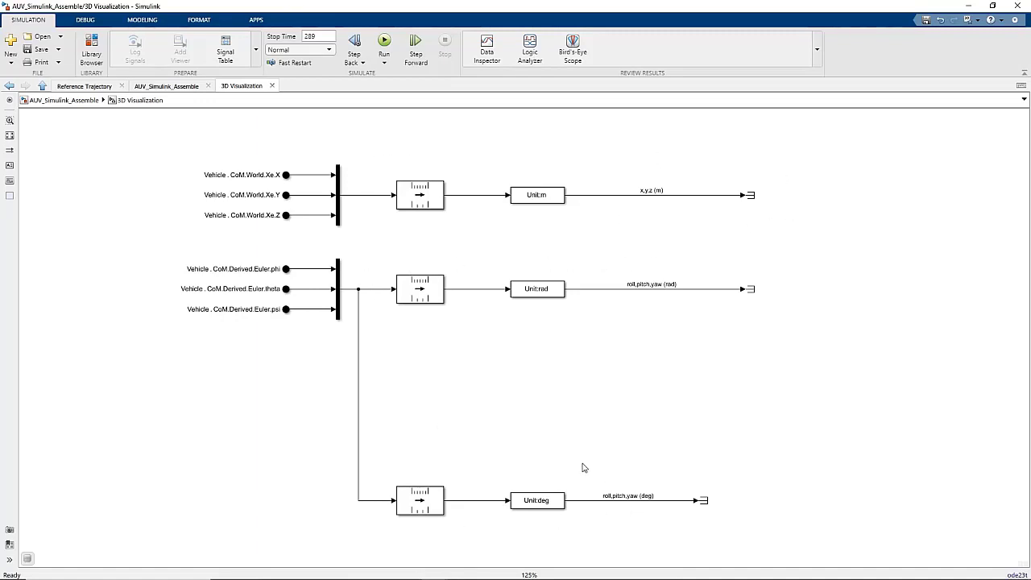
{"action": "scroll", "coordinate": [589, 465], "scroll_direction": "down", "scroll_amount": 5}
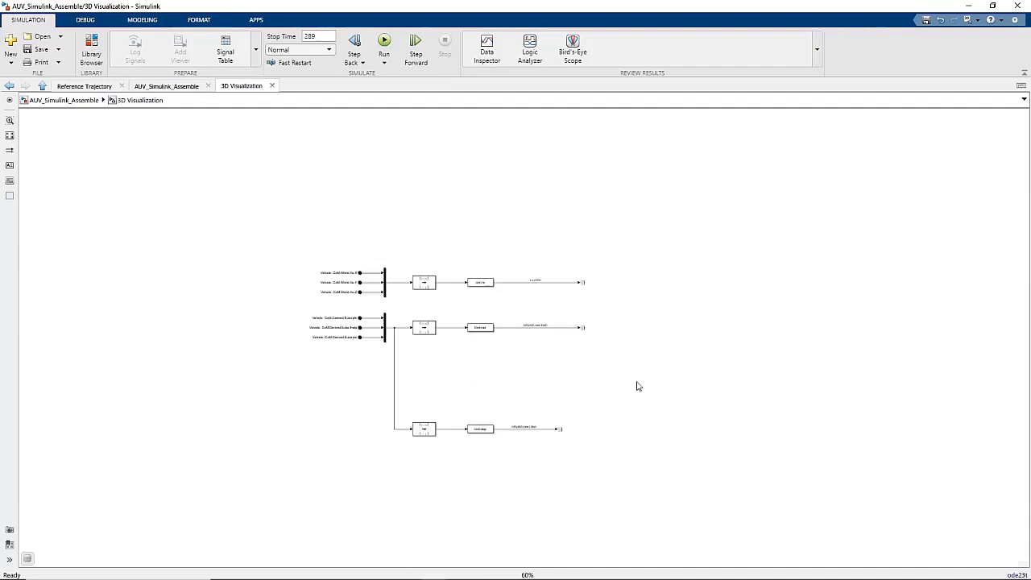
{"action": "scroll", "coordinate": [684, 391], "scroll_direction": "up", "scroll_amount": 4}
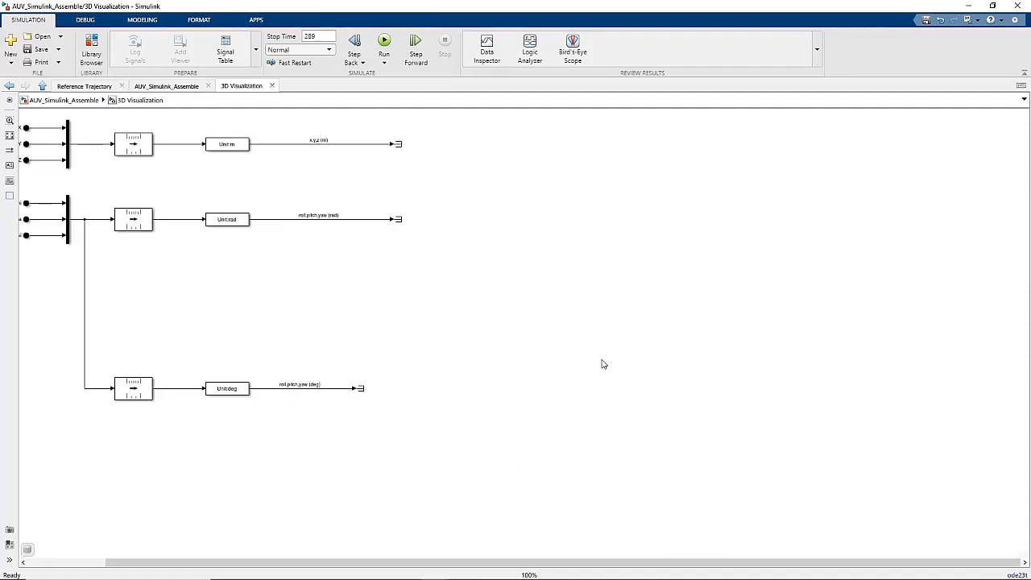
{"action": "scroll", "coordinate": [513, 350], "scroll_direction": "down", "scroll_amount": 3}
{"action": "scroll", "coordinate": [543, 322], "scroll_direction": "up", "scroll_amount": 3}
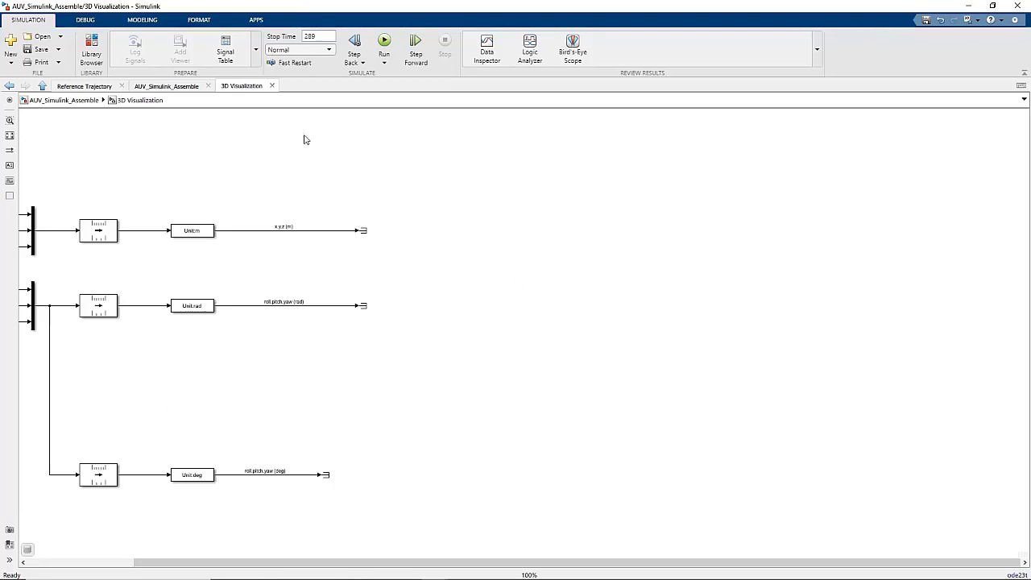
Browse the Library Browser to Vehicle Dynamics Blockset > Vehicle Scenarios > Sim3D > Sim3D Core.
{"action": "left_click", "coordinate": [91, 49]}
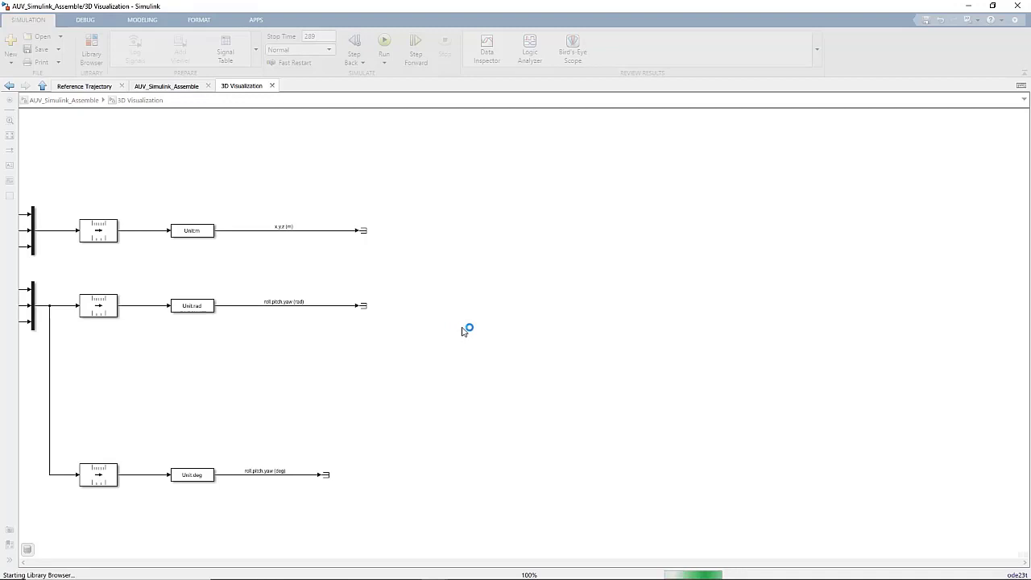
{"action": "left_click_drag", "start_coordinate": [453, 211], "coordinate": [455, 368]}
{"action": "left_click", "coordinate": [395, 335]}
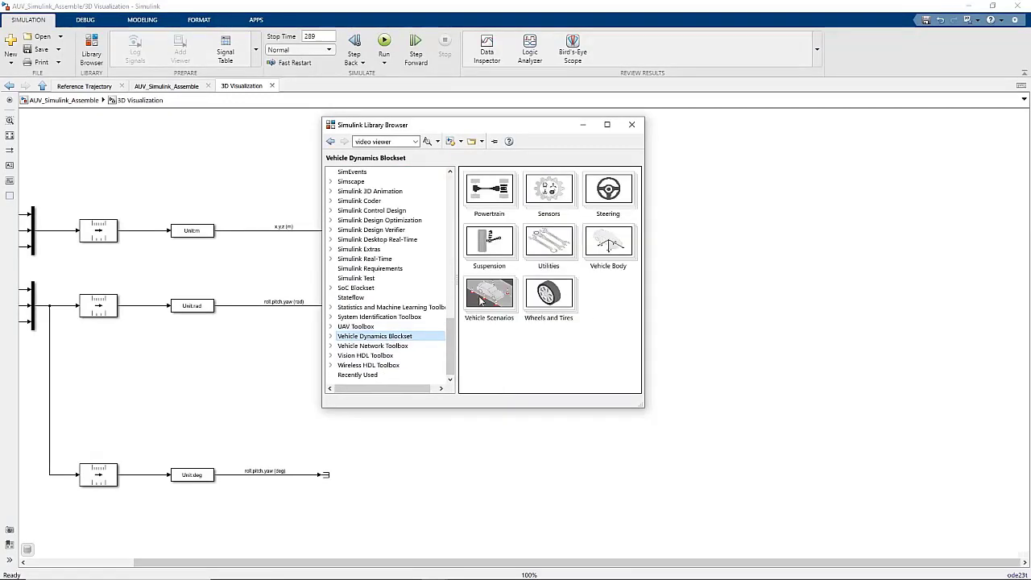
{"action": "left_click_drag", "start_coordinate": [644, 407], "coordinate": [759, 495]}
{"action": "double_click", "coordinate": [650, 248]}
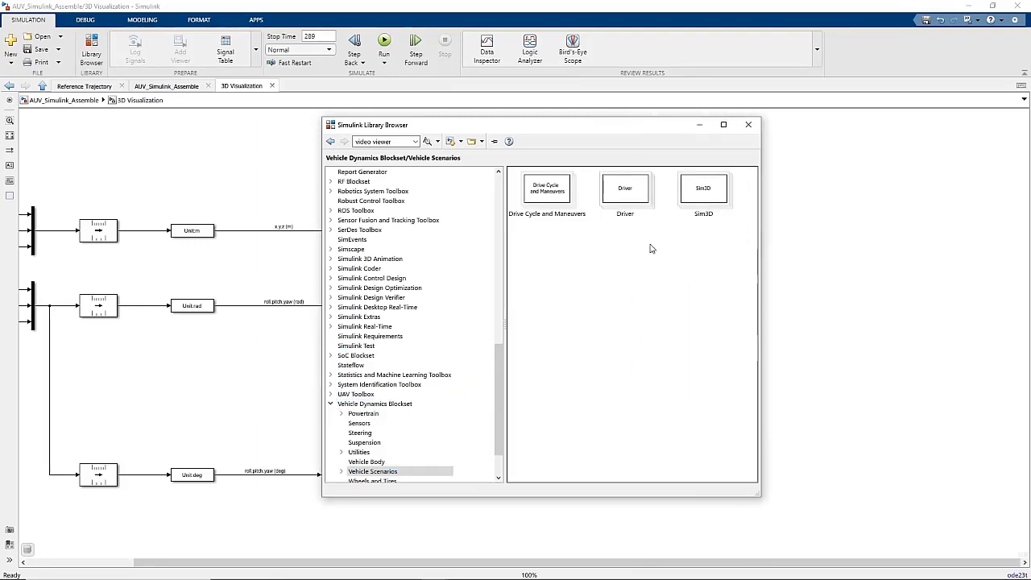
{"action": "double_click", "coordinate": [713, 192]}
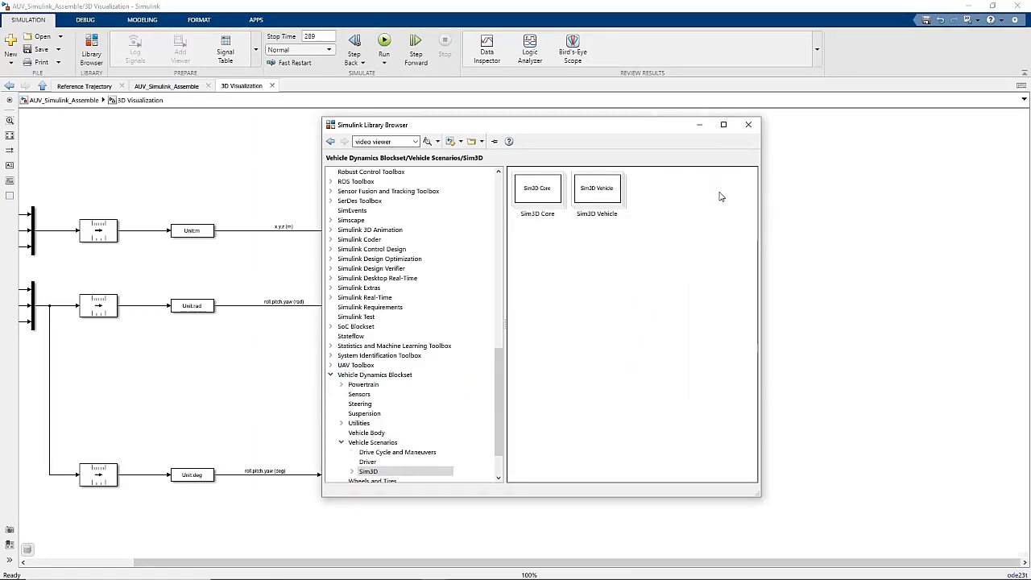
{"action": "double_click", "coordinate": [539, 193]}
Add a Simulation 3D Scene Configuration block to the 3D Visualization subsystem.
{"action": "left_click_drag", "start_coordinate": [748, 221], "coordinate": [757, 377]}
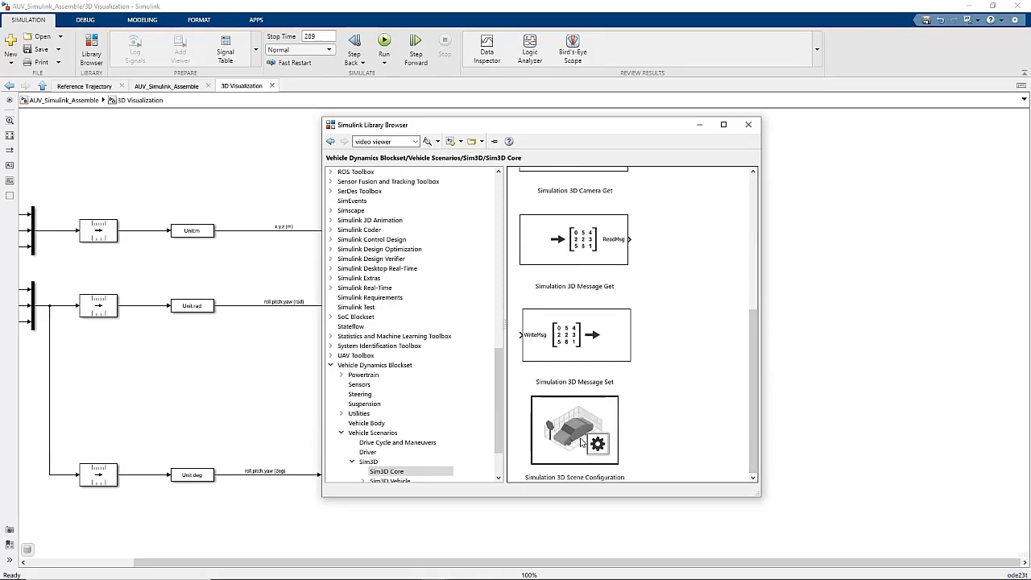
{"action": "left_click_drag", "start_coordinate": [581, 441], "coordinate": [357, 161]}
{"action": "scroll", "coordinate": [615, 362], "scroll_direction": "down", "scroll_amount": 2}
{"action": "scroll", "coordinate": [387, 173], "scroll_direction": "up", "scroll_amount": 5}
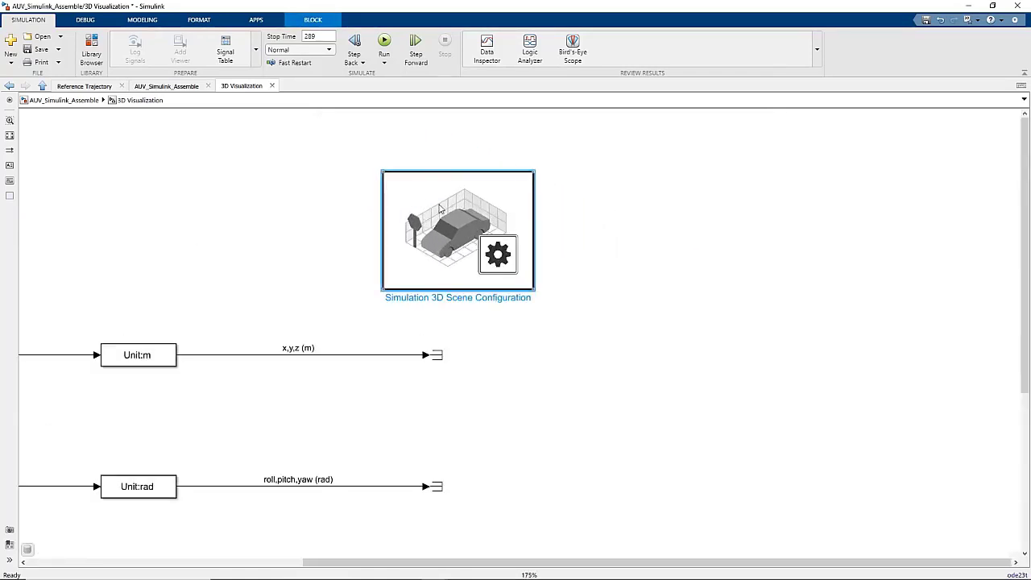
Set the Scene Configuration source to Unreal Editor with the AUV_Demo.uproject path, then launch the editor.
{"action": "double_click", "coordinate": [443, 211]}
{"action": "left_click_drag", "start_coordinate": [639, 116], "coordinate": [644, 125]}
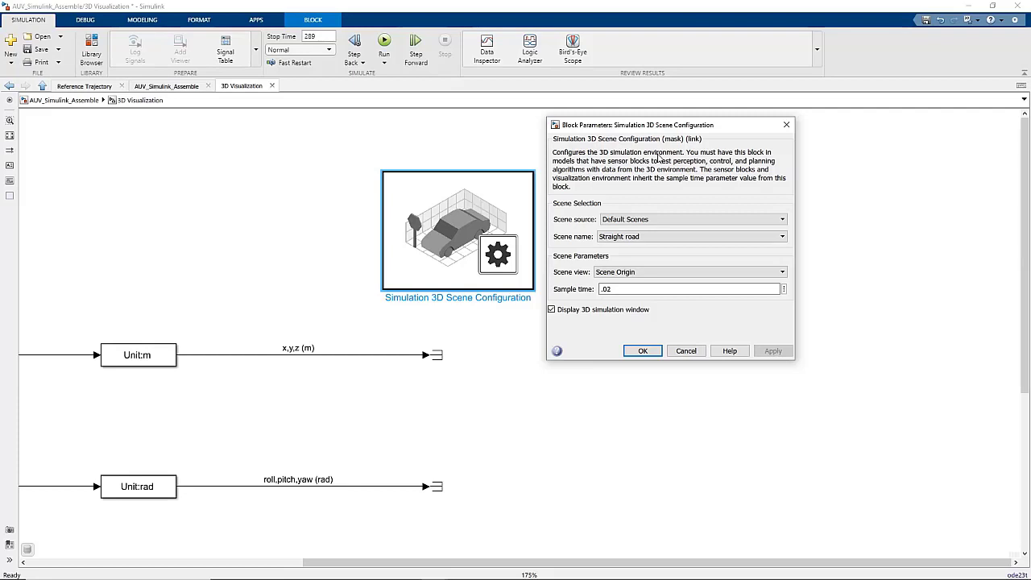
{"action": "left_click", "coordinate": [724, 220]}
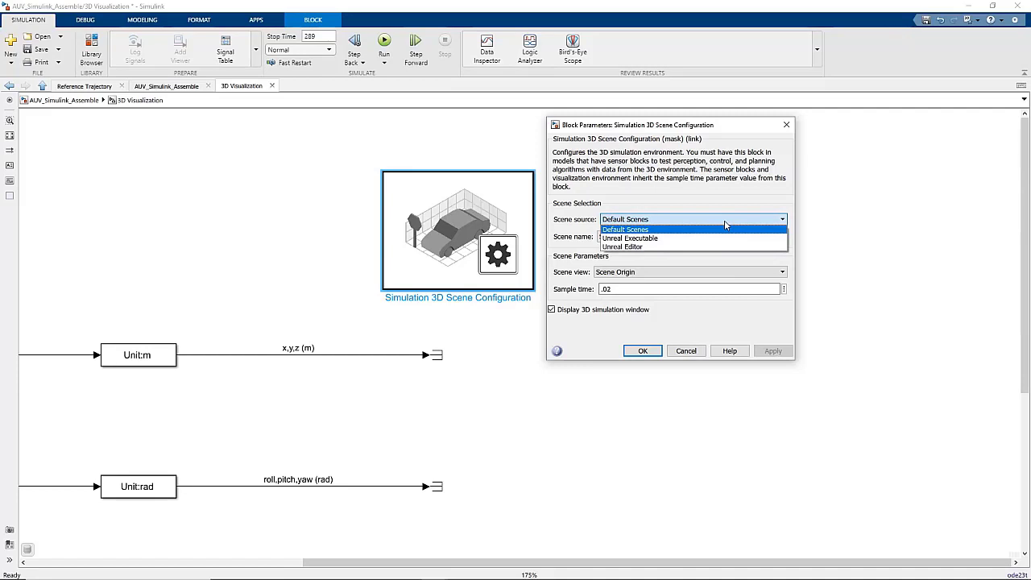
{"action": "left_click", "coordinate": [652, 247]}
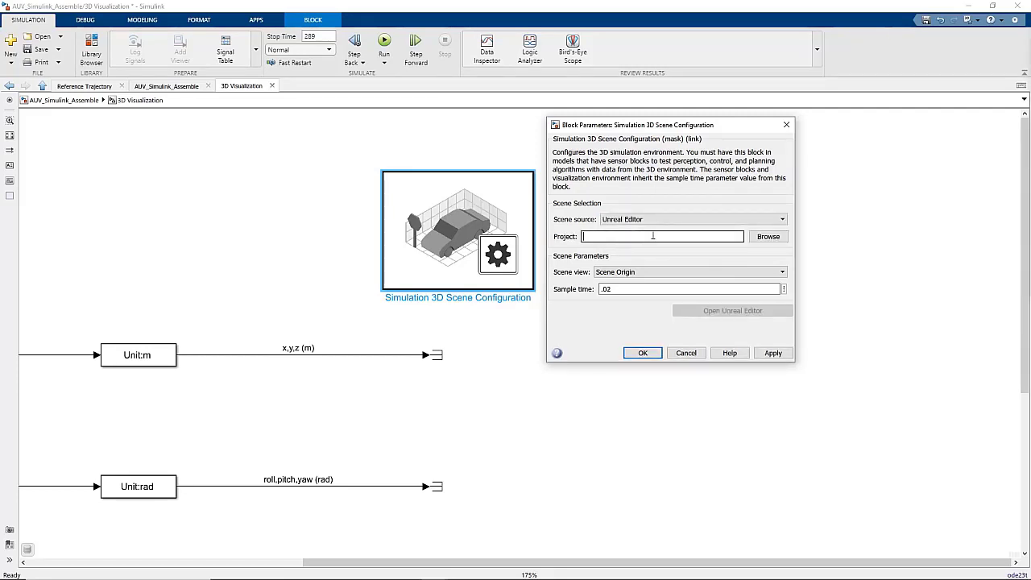
{"action": "key", "text": "ctrl+v"}
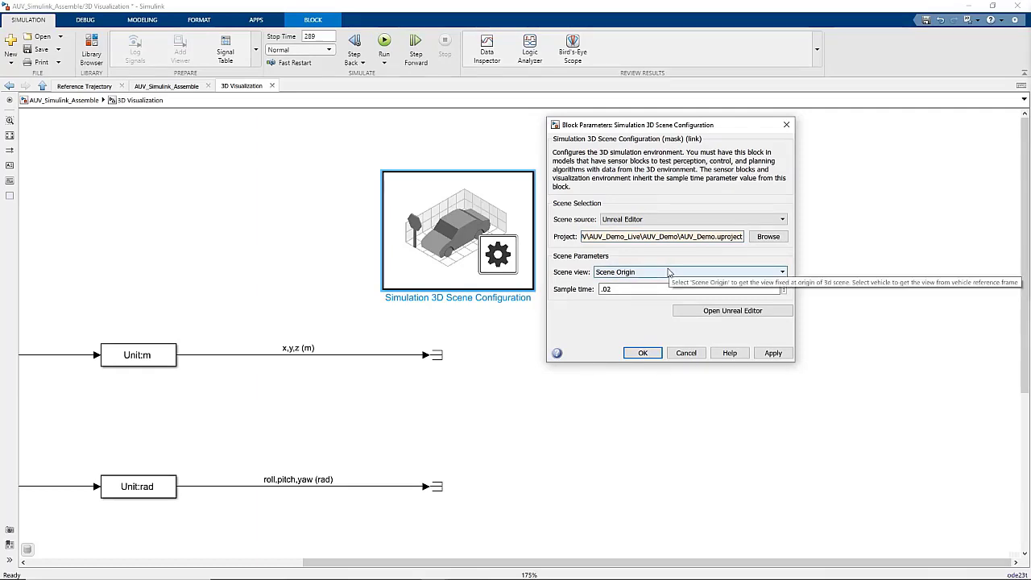
{"action": "left_click", "coordinate": [741, 313]}
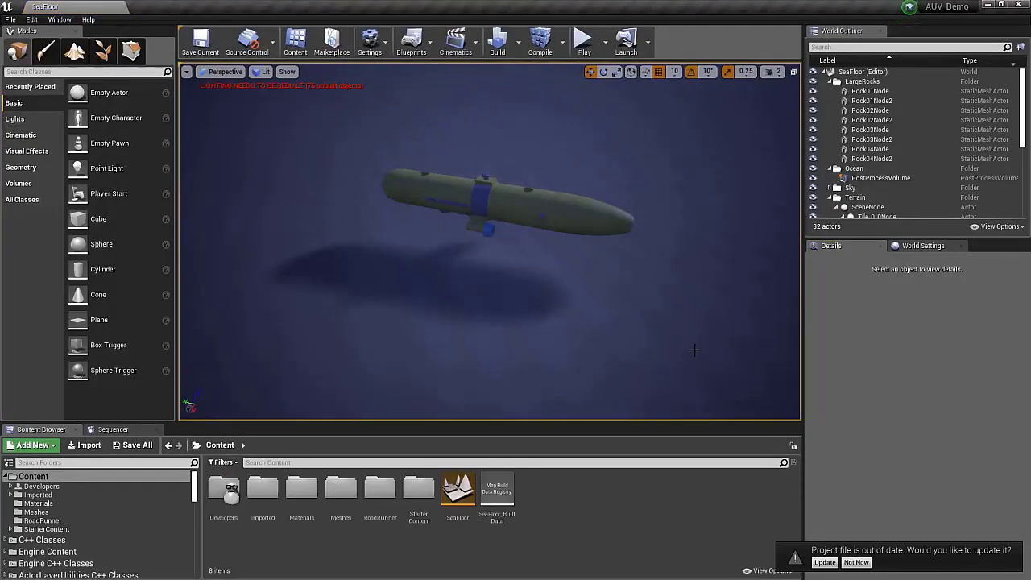
Open the SeaFloor level blueprint and reparent it to Sim3dLevelScriptActor.
{"action": "right_click_drag", "start_coordinate": [685, 347], "coordinate": [684, 322]}
{"action": "left_click", "coordinate": [424, 50]}
{"action": "left_click", "coordinate": [443, 133]}
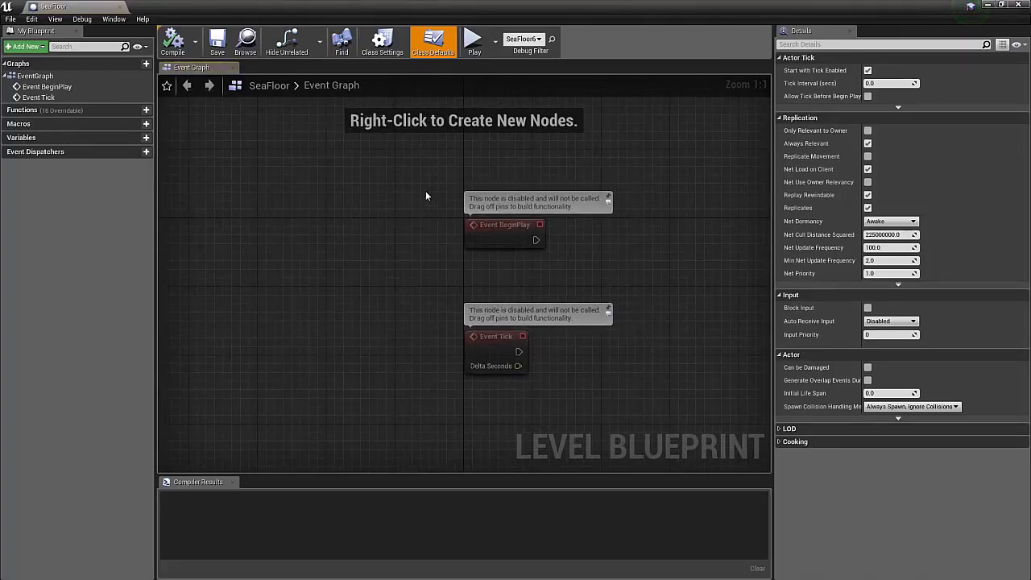
{"action": "left_click", "coordinate": [10, 19]}
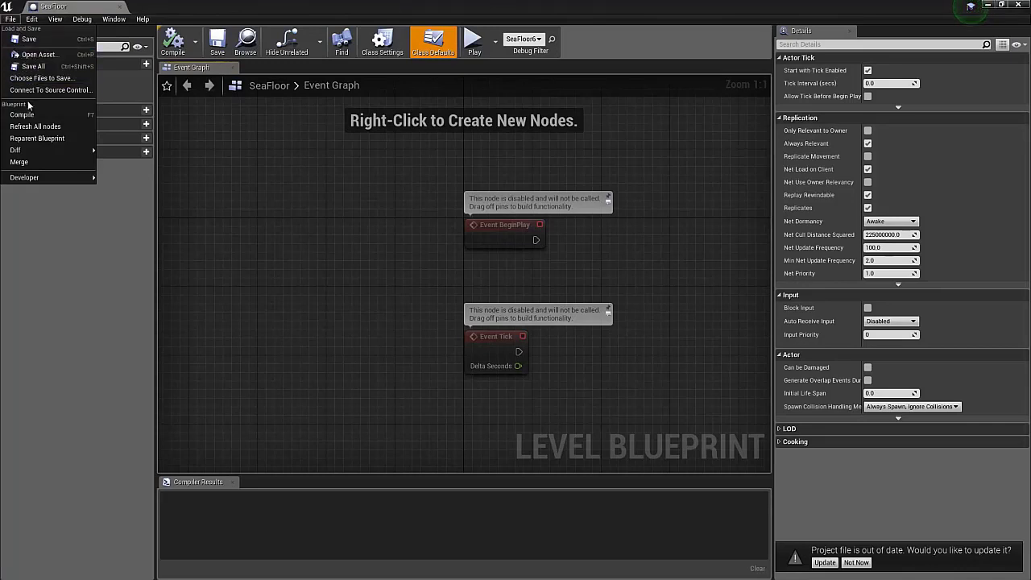
{"action": "left_click", "coordinate": [37, 138]}
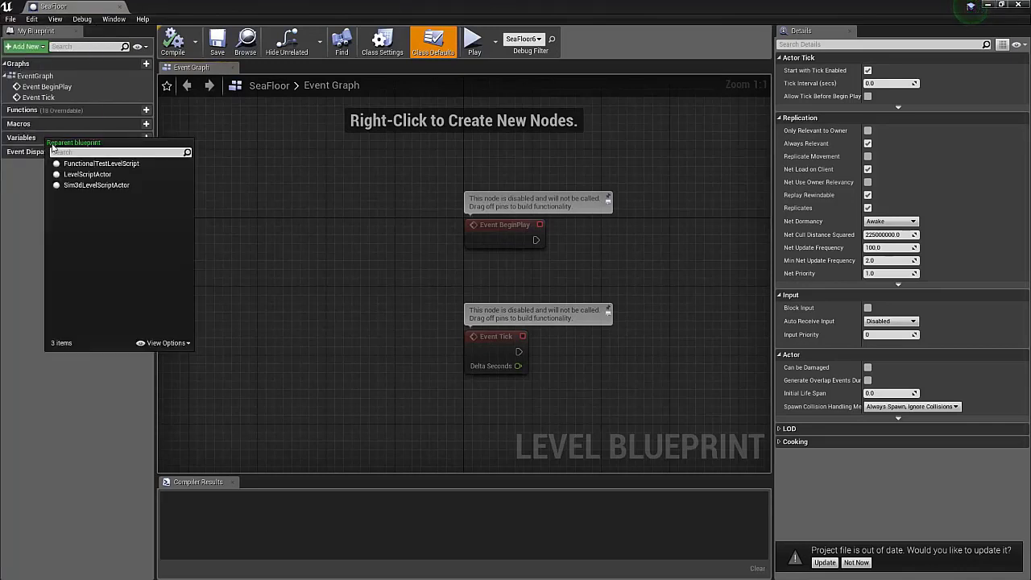
{"action": "left_click", "coordinate": [97, 185]}
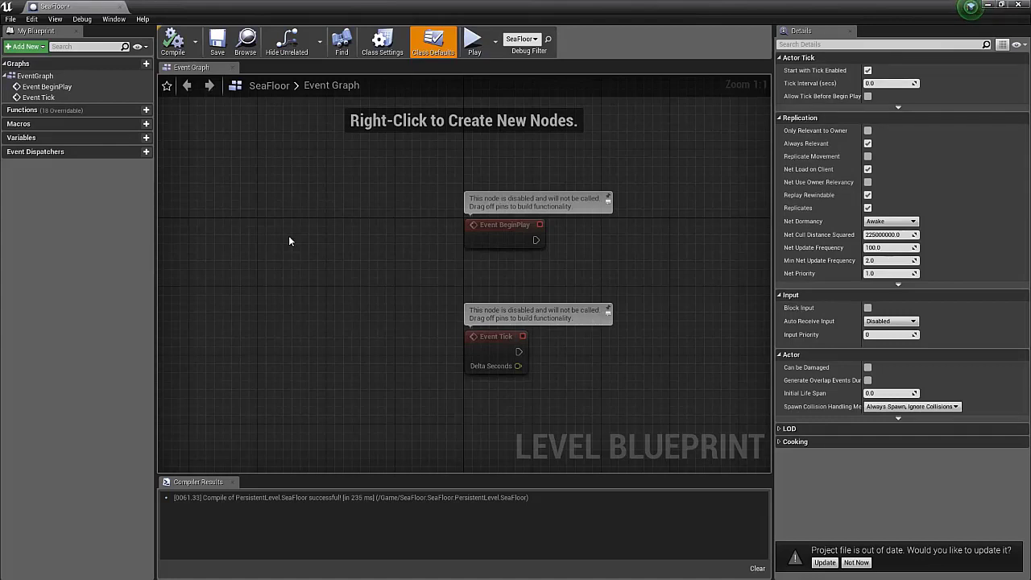
Save the SeaFloor map and search the placeable classes for 'sim 3d'.
{"action": "left_click", "coordinate": [219, 42]}
{"action": "left_click", "coordinate": [40, 71]}
{"action": "type", "text": "sim 3d"}
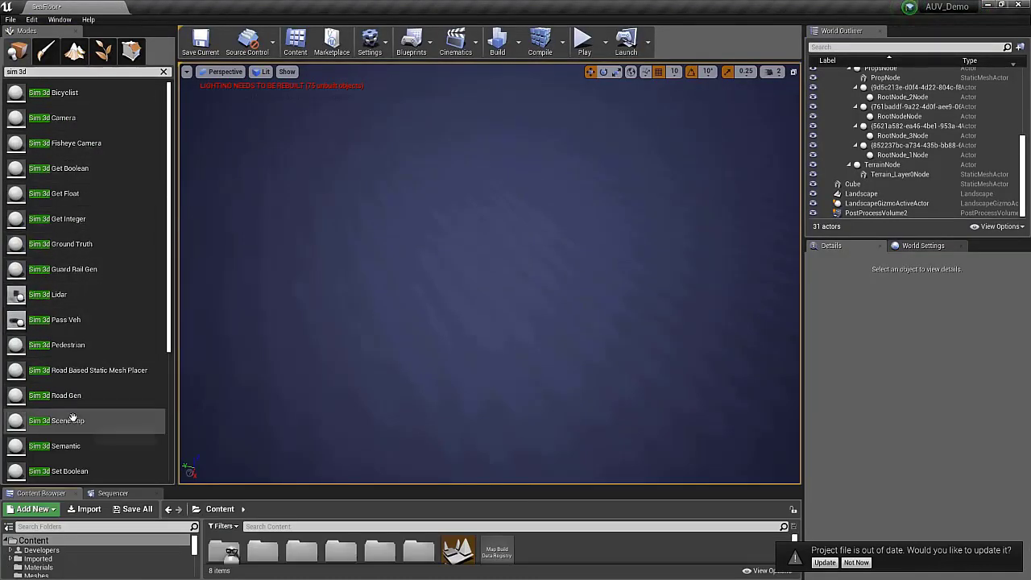
Enlarge the Content Browser and open its View Options.
{"action": "scroll", "coordinate": [72, 282], "scroll_direction": "down", "scroll_amount": 5}
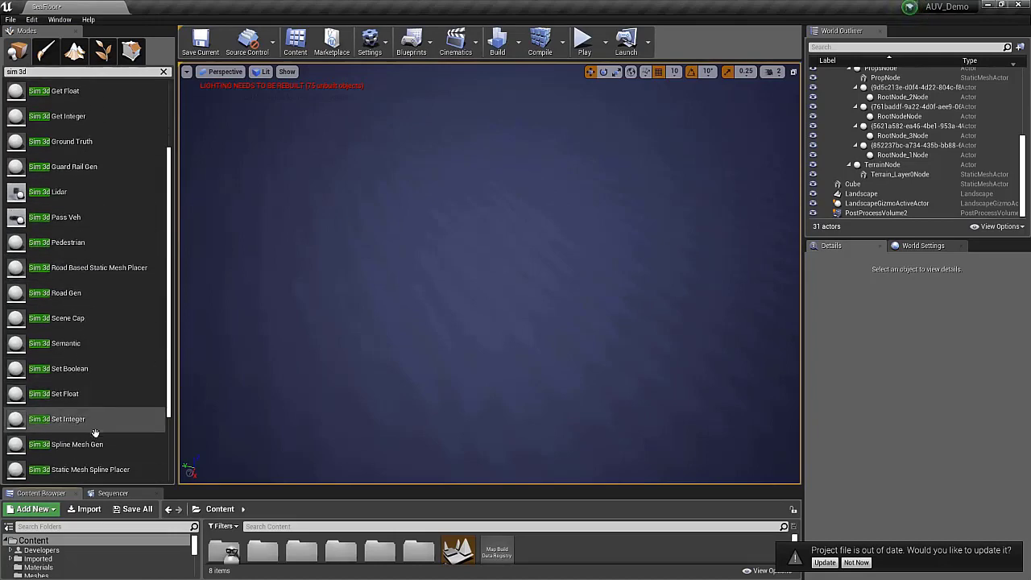
{"action": "scroll", "coordinate": [81, 403], "scroll_direction": "up", "scroll_amount": 5}
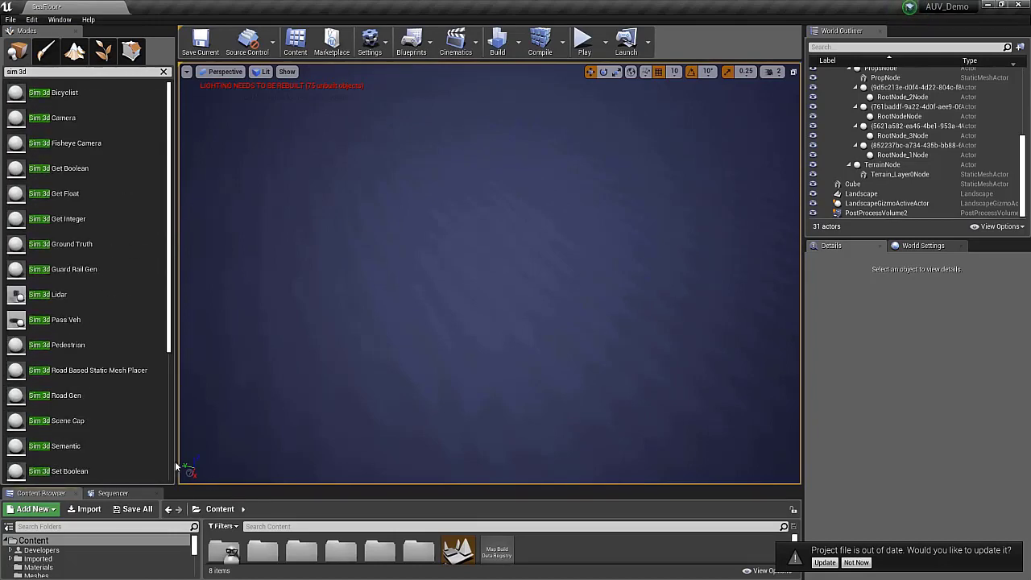
{"action": "left_click_drag", "start_coordinate": [236, 488], "coordinate": [237, 338]}
{"action": "left_click", "coordinate": [765, 570]}
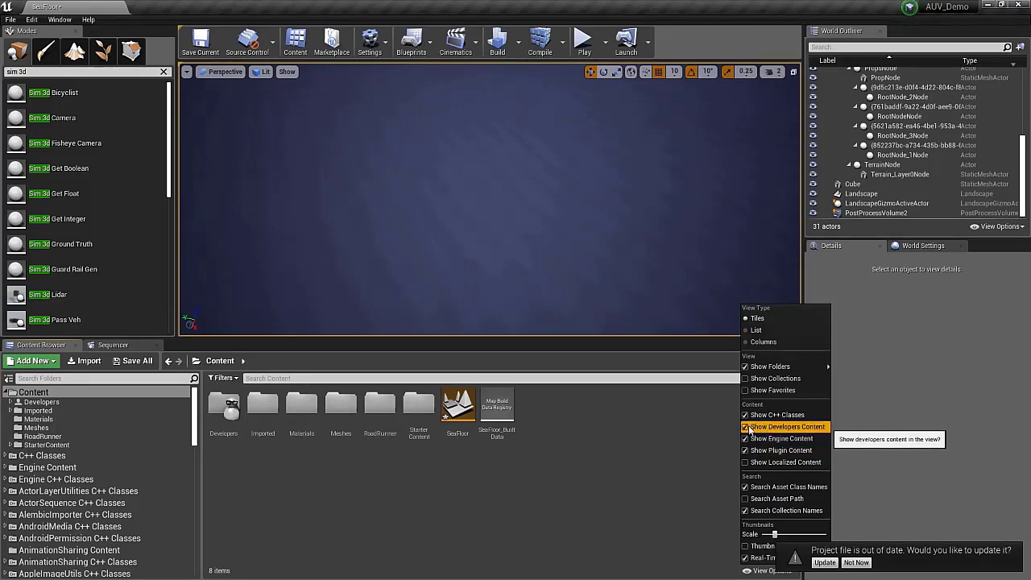
Close View Options and navigate to MathWorksSimulation C++ Classes > MathWorksSimulation > Public.
{"action": "left_click", "coordinate": [210, 454]}
{"action": "left_click_drag", "start_coordinate": [194, 423], "coordinate": [204, 518]}
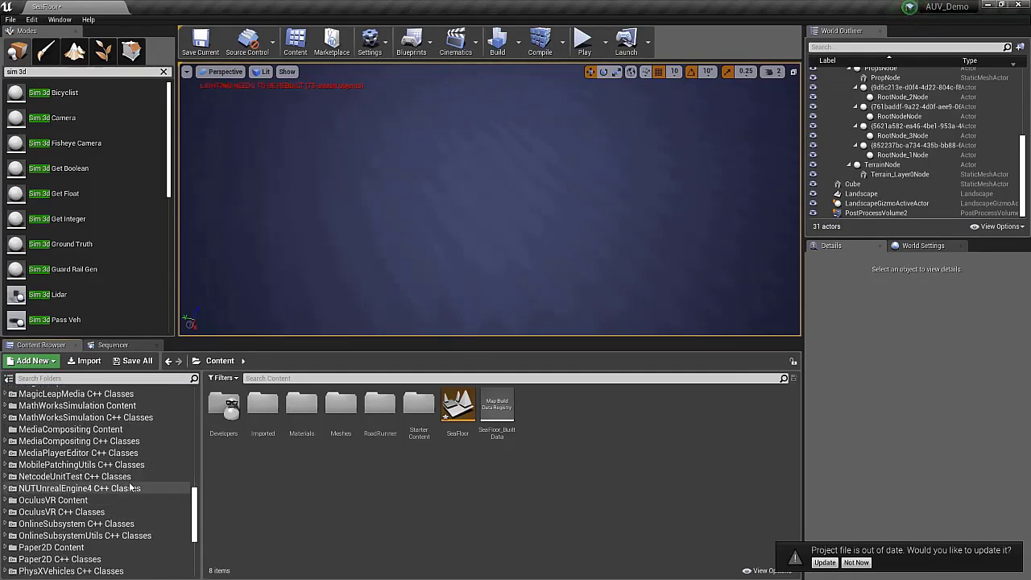
{"action": "left_click", "coordinate": [6, 407]}
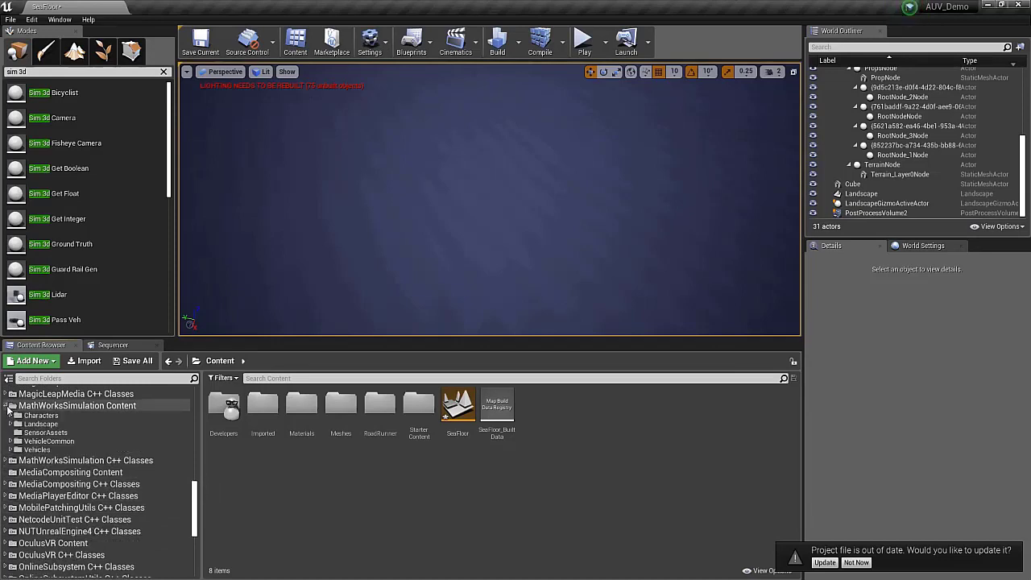
{"action": "left_click", "coordinate": [6, 461]}
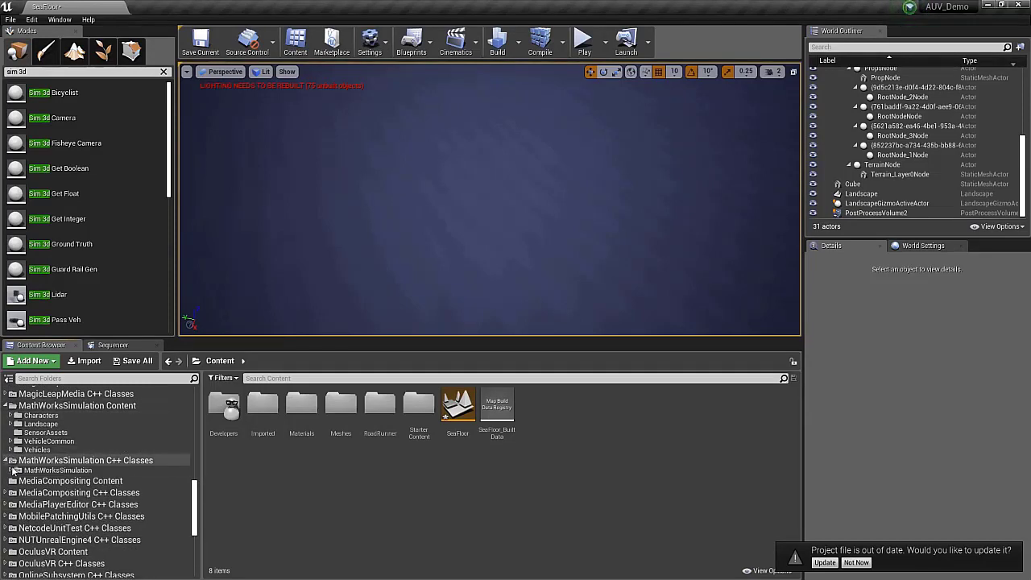
{"action": "left_click", "coordinate": [18, 471]}
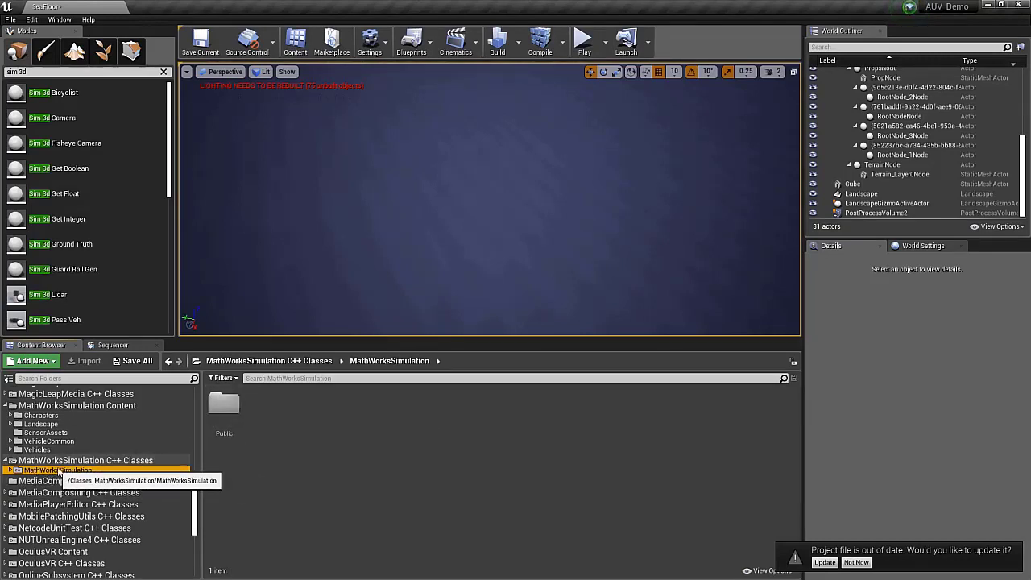
{"action": "double_click", "coordinate": [225, 410]}
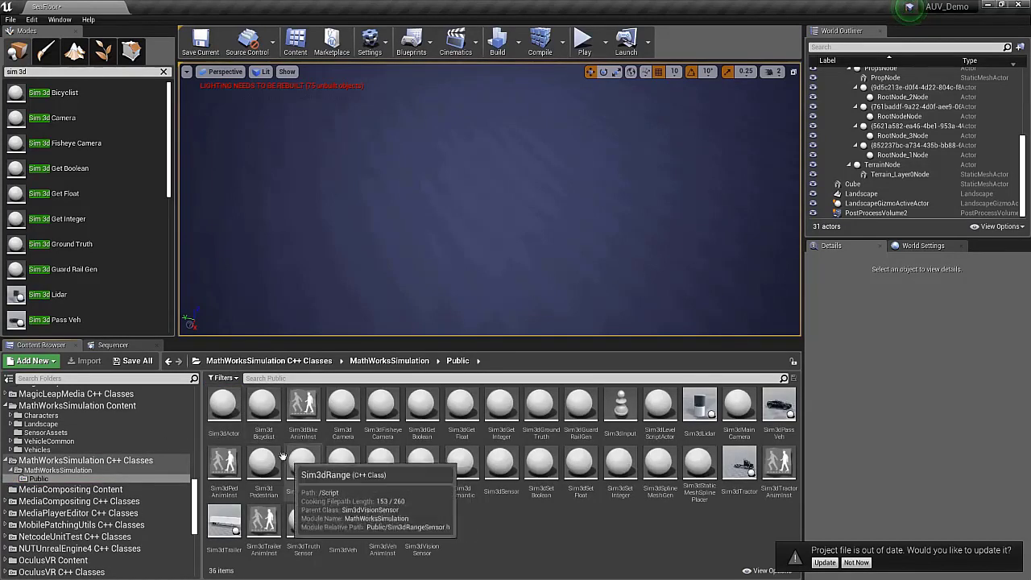
Start a Sim3dActor-based Blueprint class named Submarine, saved in the Content folder.
{"action": "left_click", "coordinate": [230, 411]}
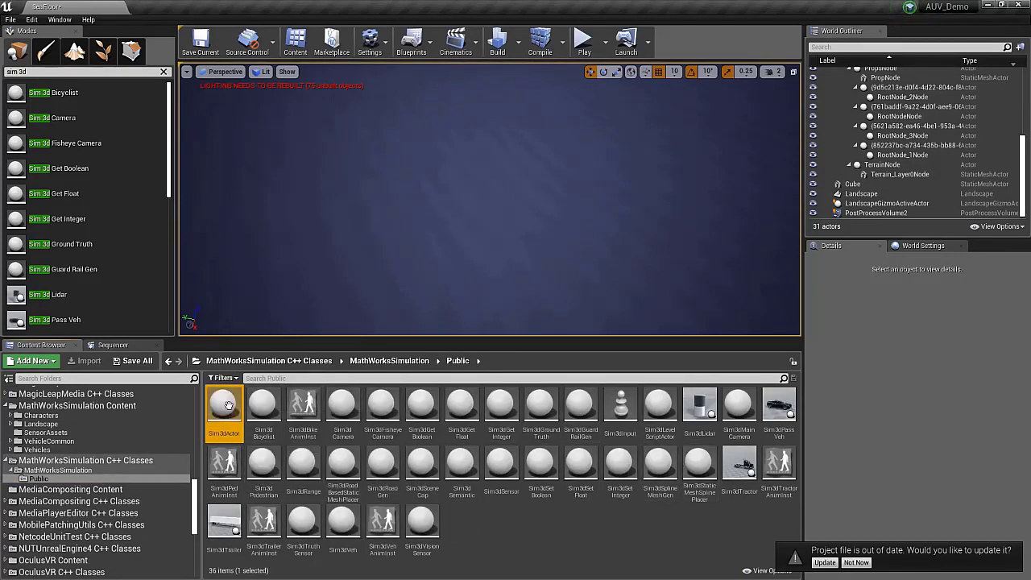
{"action": "right_click", "coordinate": [230, 411]}
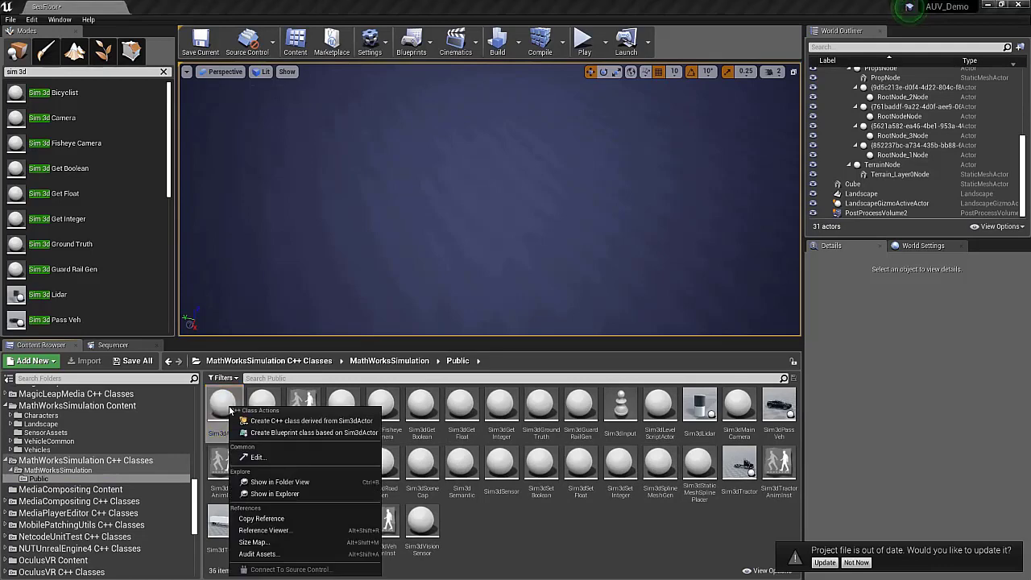
{"action": "left_click", "coordinate": [305, 434]}
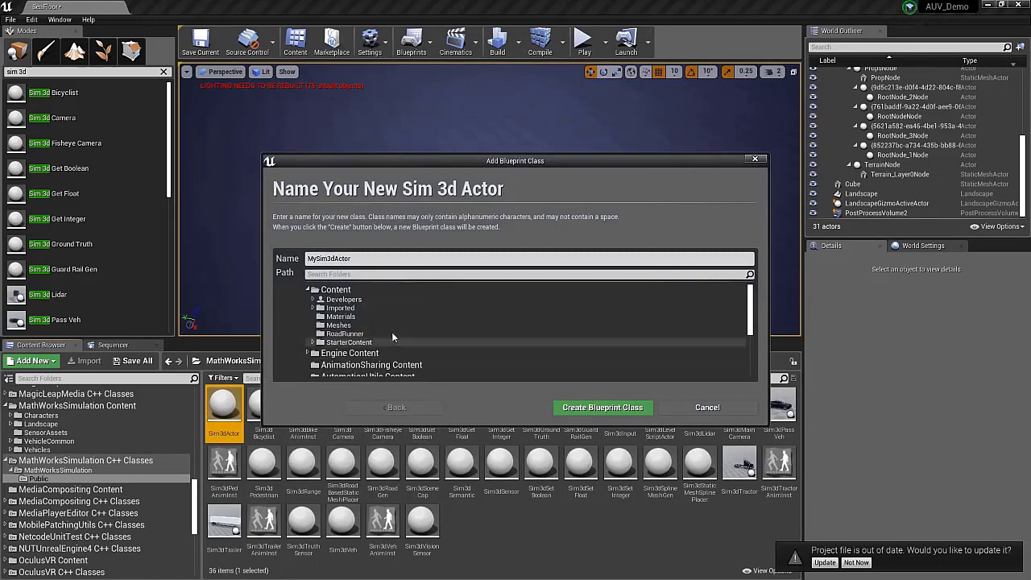
{"action": "left_click", "coordinate": [357, 258]}
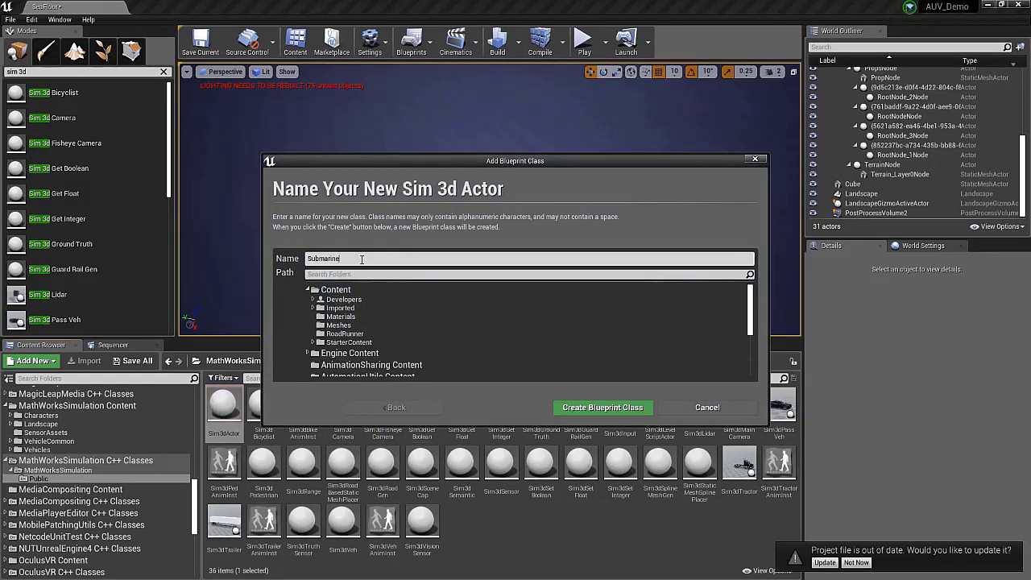
{"action": "left_click", "coordinate": [368, 290]}
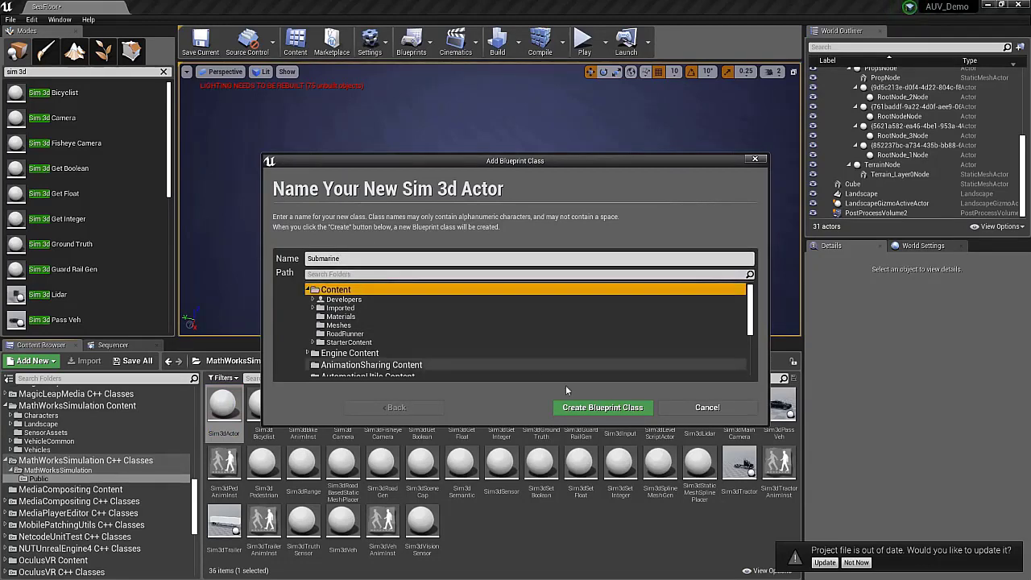
Create the Submarine Blueprint and add a static mesh component named AUV_Body.
{"action": "left_click", "coordinate": [588, 407]}
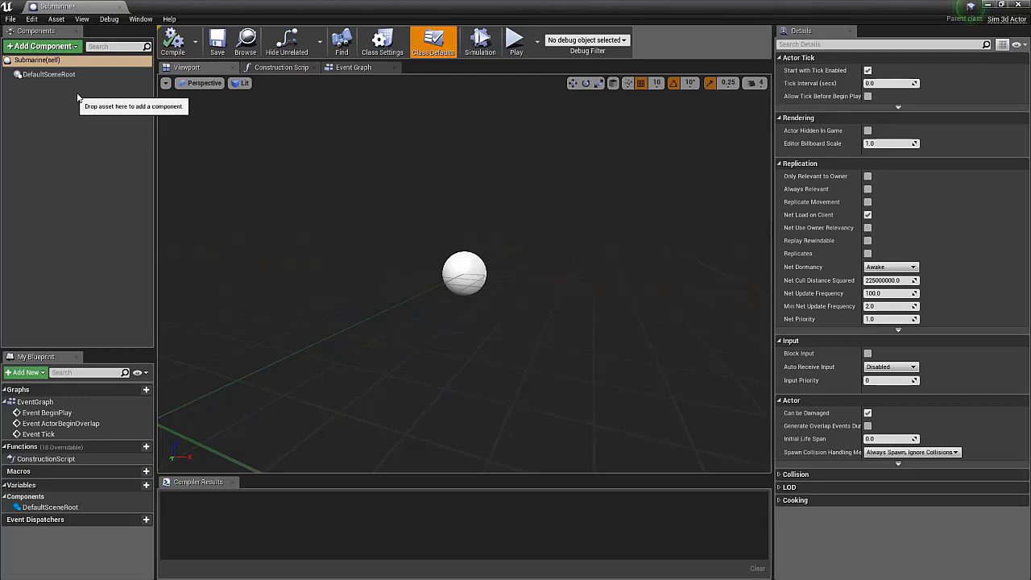
{"action": "left_click", "coordinate": [72, 48]}
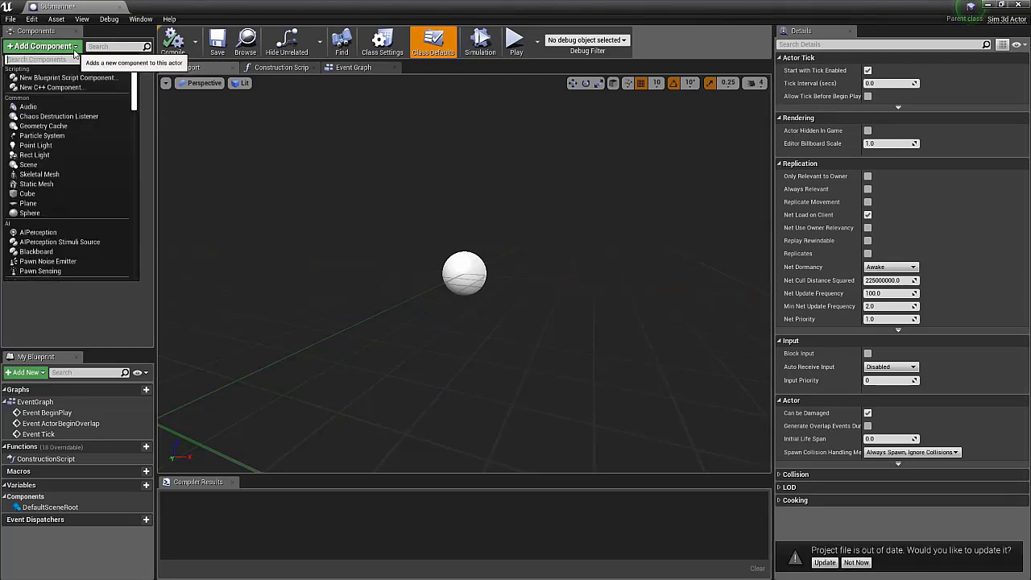
{"action": "left_click", "coordinate": [48, 184]}
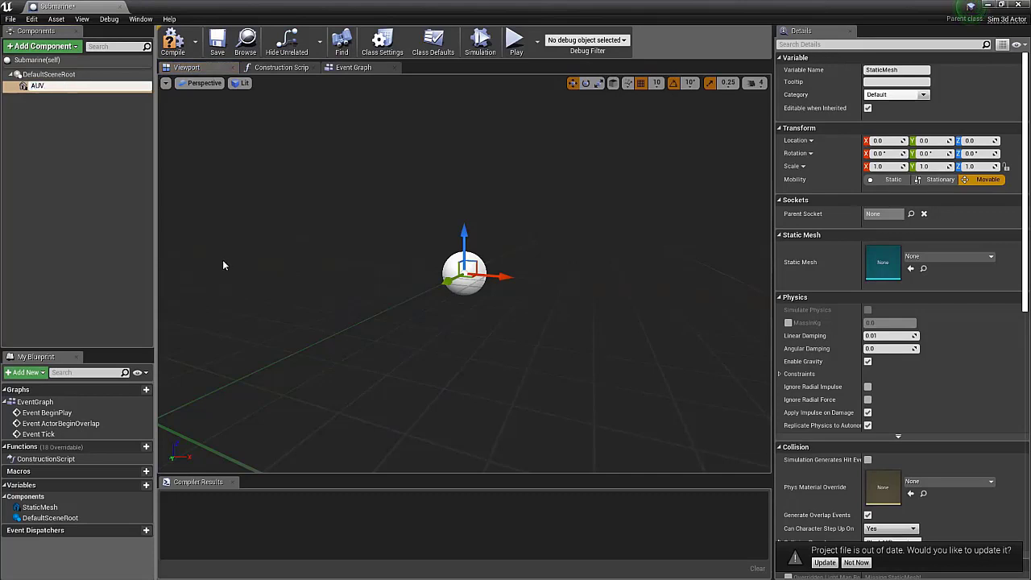
{"action": "key", "text": "Return"}
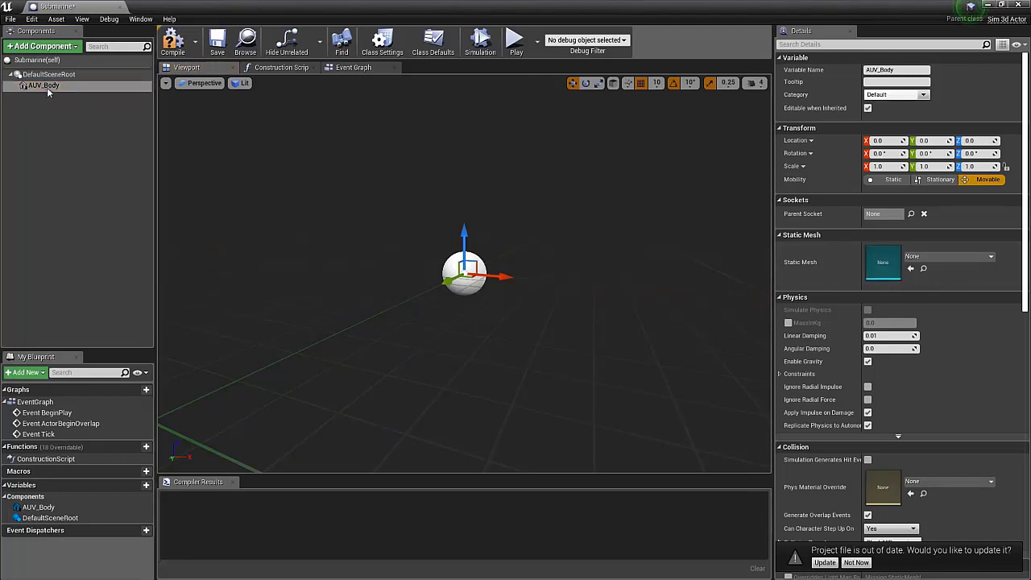
Set the AUV_Body component's Static Mesh to AUV_Combined.
{"action": "left_click", "coordinate": [881, 259]}
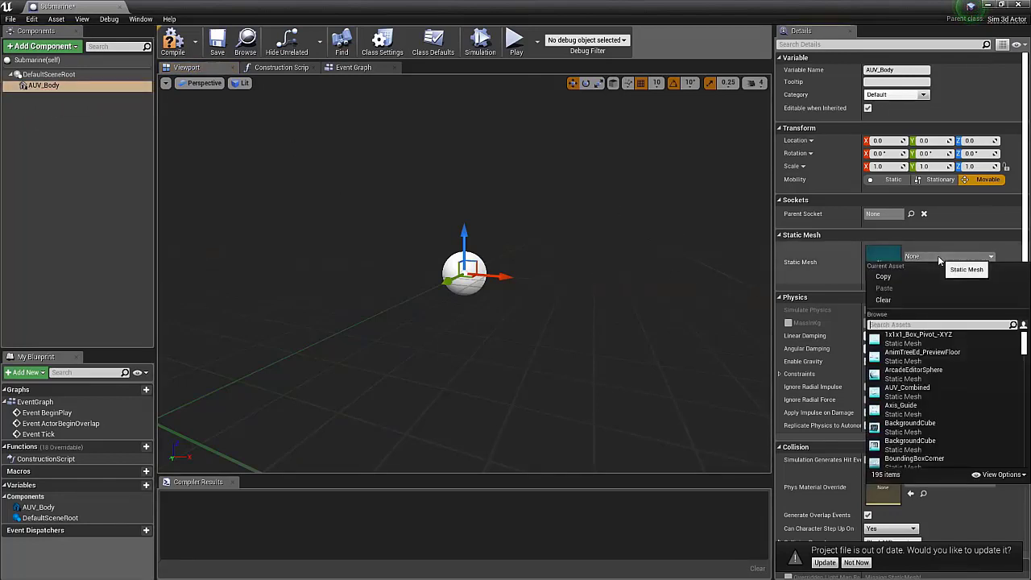
{"action": "type", "text": "A"}
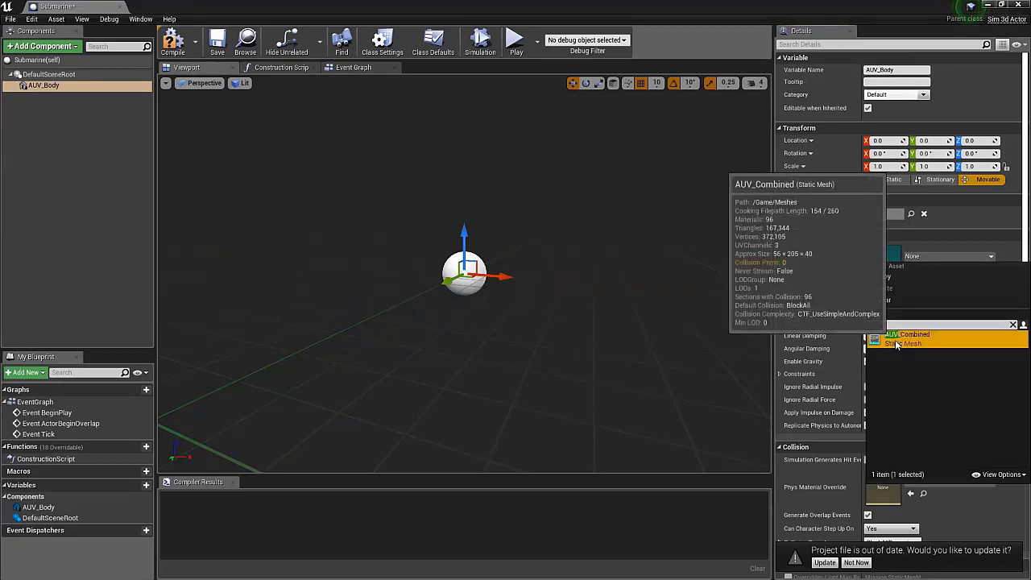
{"action": "left_click", "coordinate": [904, 336]}
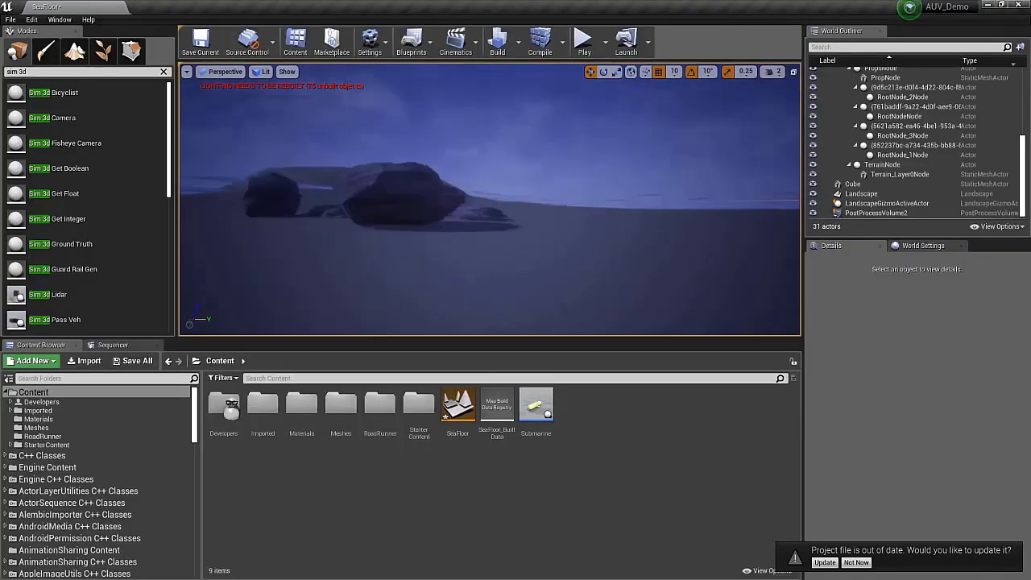
Place a Submarine actor in the SeaFloor level near the rocks.
{"action": "right_click_drag", "start_coordinate": [489, 201], "coordinate": [403, 193]}
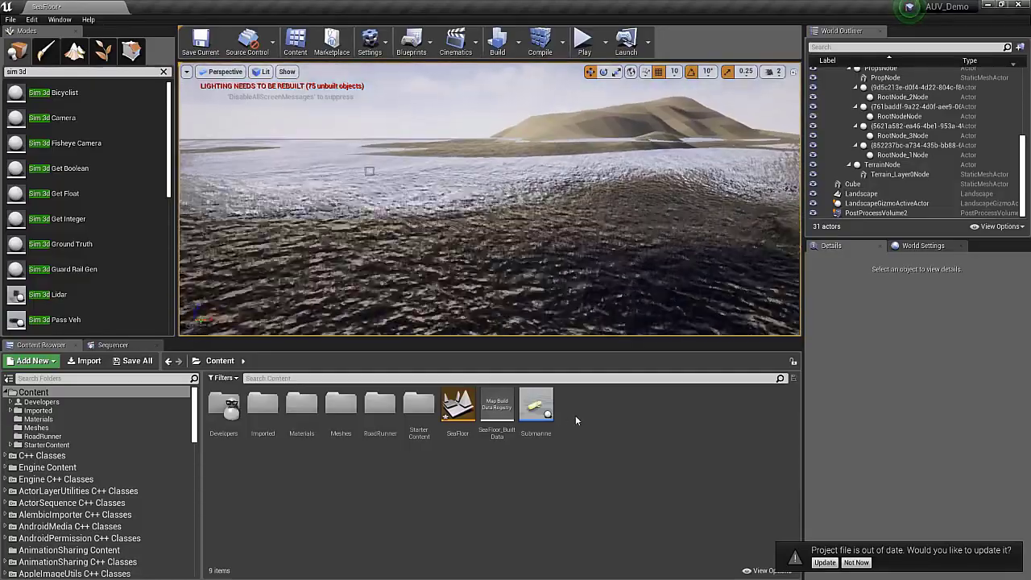
{"action": "left_click_drag", "start_coordinate": [537, 406], "coordinate": [509, 260]}
{"action": "right_click_drag", "start_coordinate": [483, 242], "coordinate": [516, 242]}
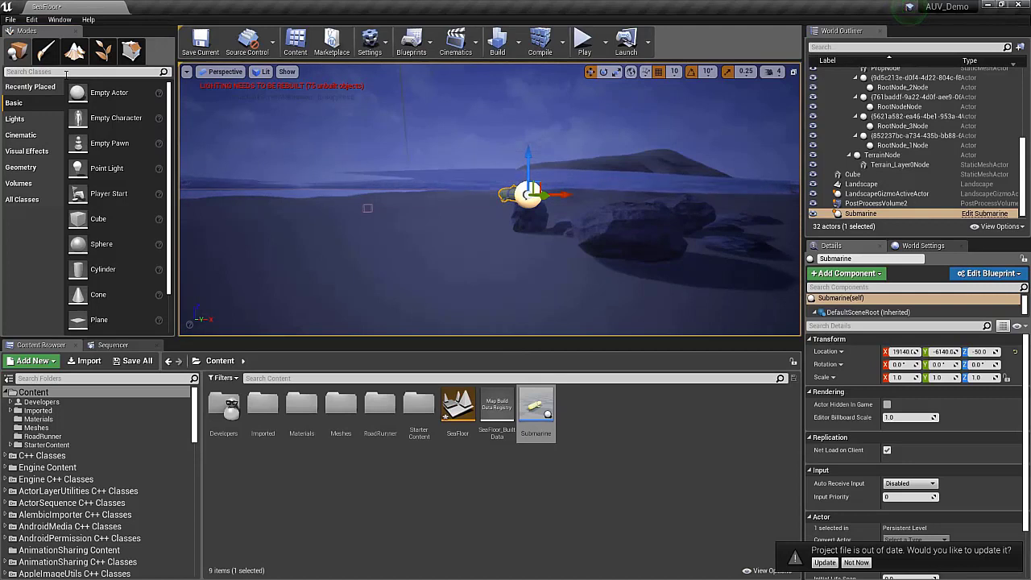
Search the placeable actors and drop a Sim 3d Camera, Sim 3d Lidar and Sphere beside the submarine.
{"action": "left_click", "coordinate": [66, 71]}
{"action": "type", "text": "cmaer"}
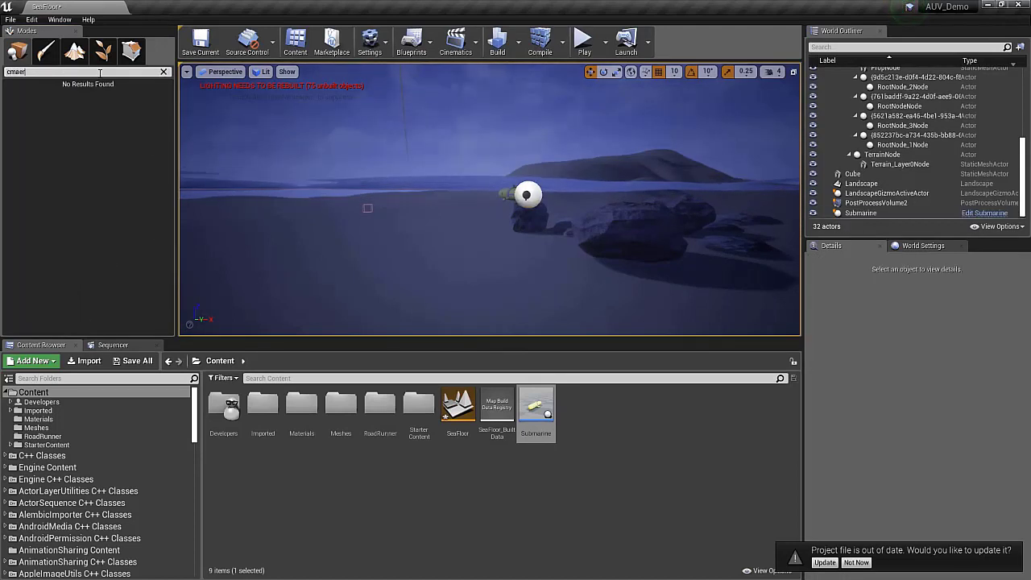
{"action": "key", "text": "BackSpace"}
{"action": "type", "text": "am"}
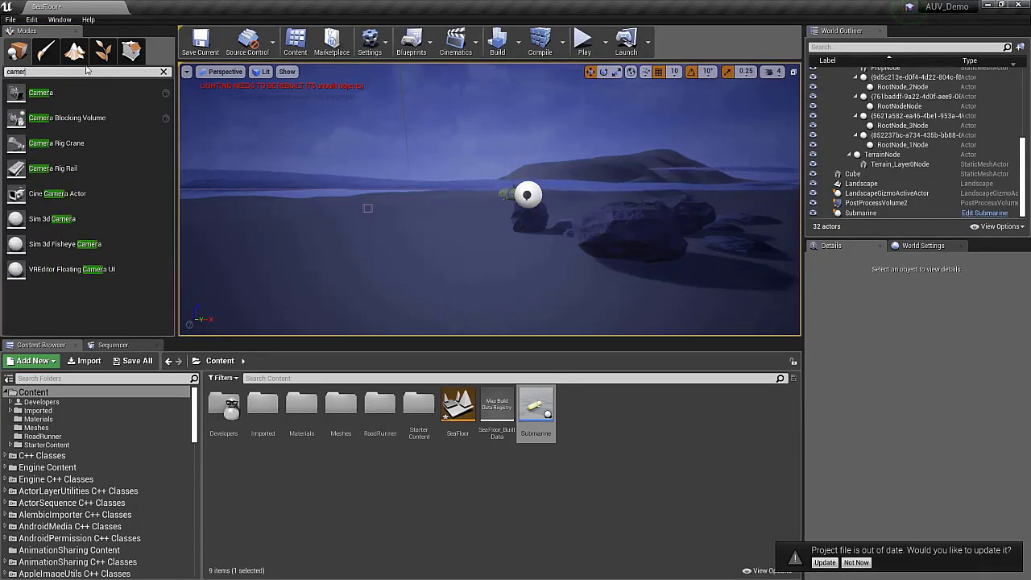
{"action": "left_click_drag", "start_coordinate": [50, 219], "coordinate": [441, 258]}
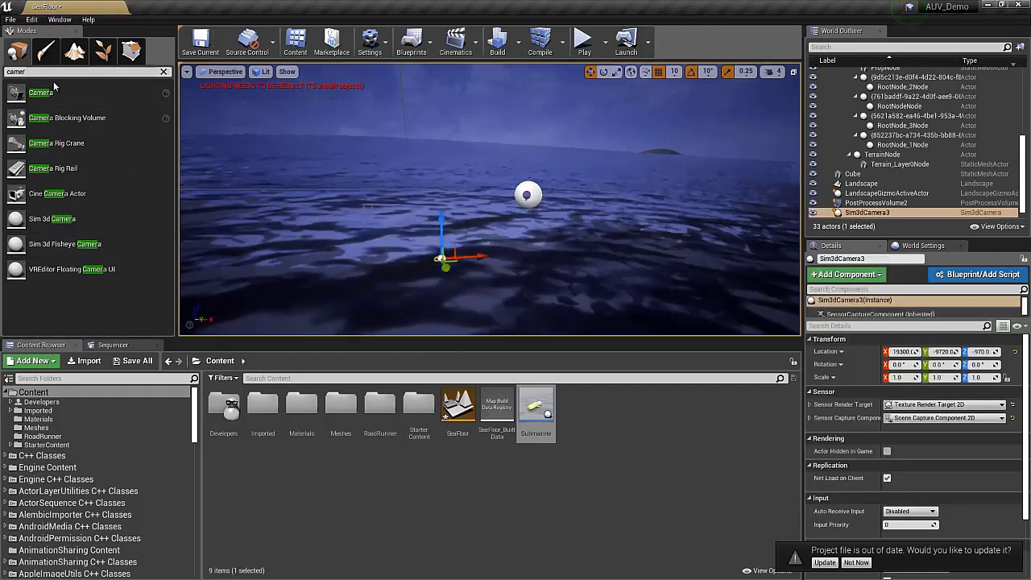
{"action": "type", "text": "lidar"}
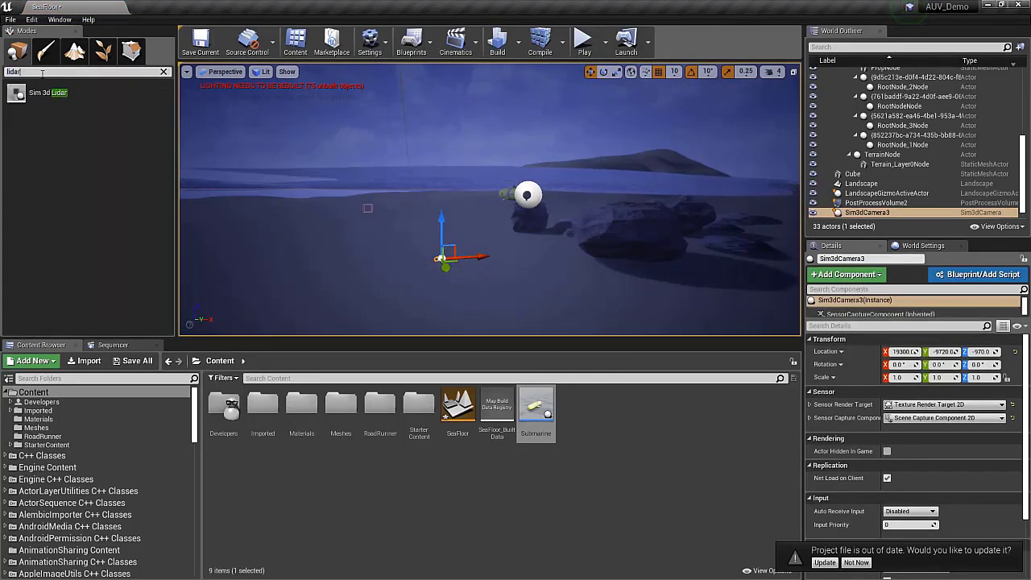
{"action": "left_click_drag", "start_coordinate": [48, 92], "coordinate": [463, 277]}
{"action": "double_click", "coordinate": [30, 71]}
{"action": "type", "text": "s"}
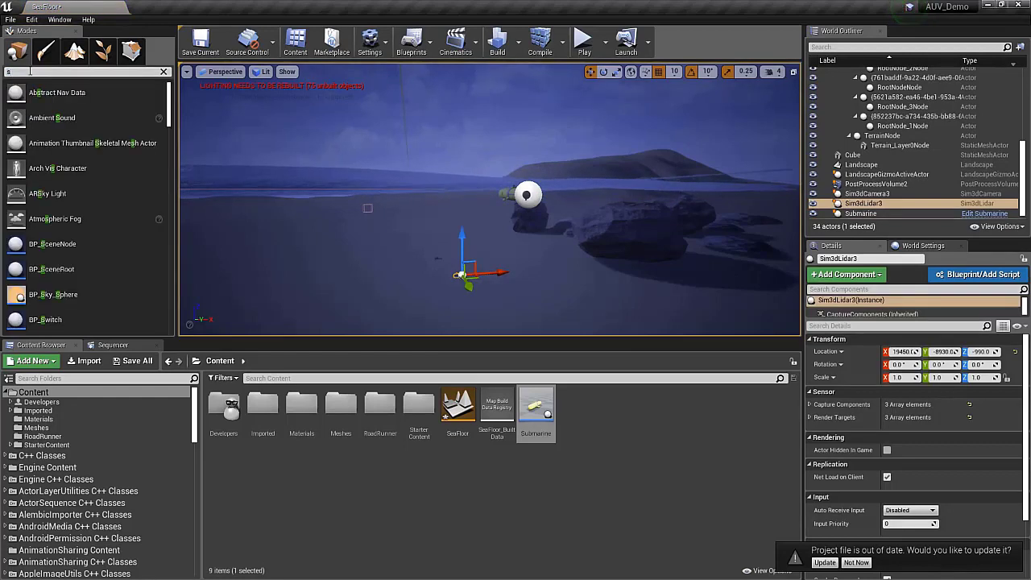
{"action": "type", "text": "pher"}
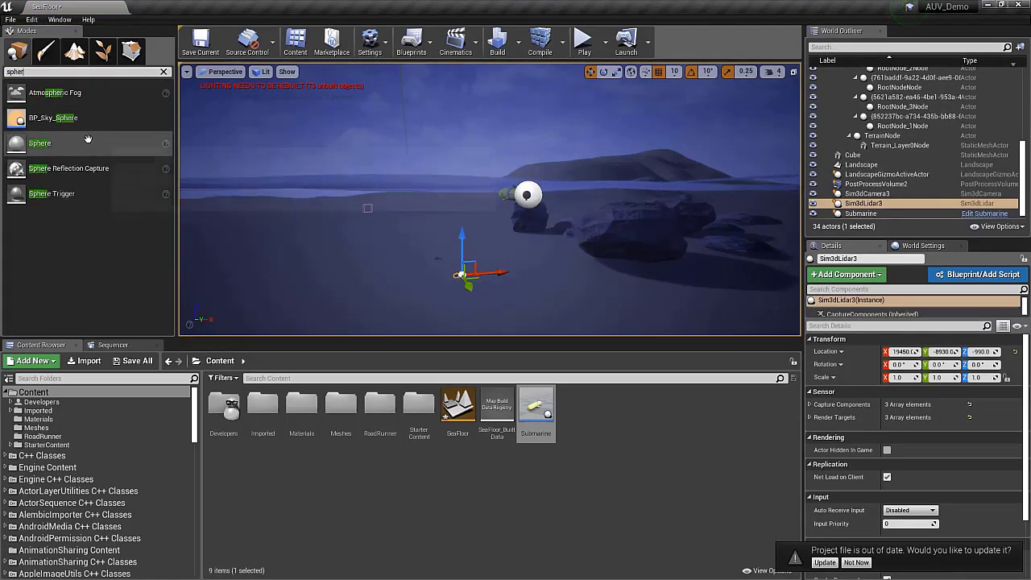
{"action": "left_click_drag", "start_coordinate": [40, 143], "coordinate": [444, 306]}
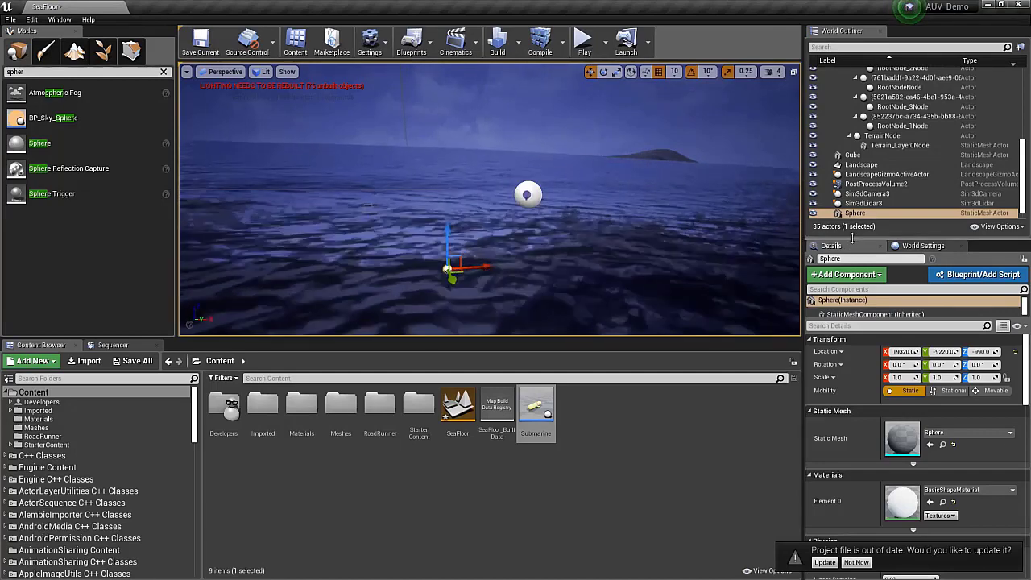
Attach Sim3dLidar3 and the Sphere to Submarine, making the Sphere Movable.
{"action": "left_click_drag", "start_coordinate": [855, 241], "coordinate": [855, 350]}
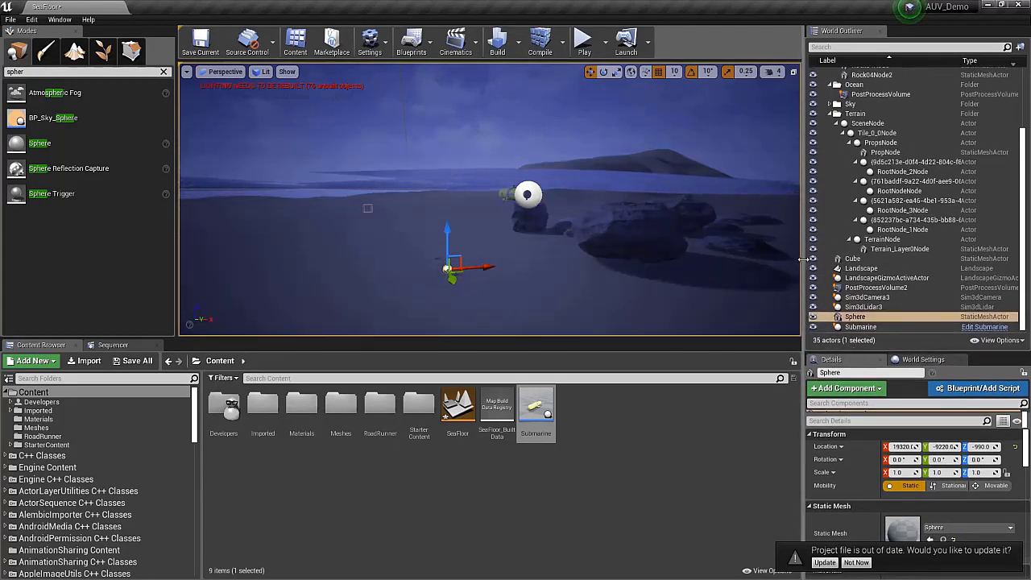
{"action": "left_click_drag", "start_coordinate": [803, 258], "coordinate": [728, 258]}
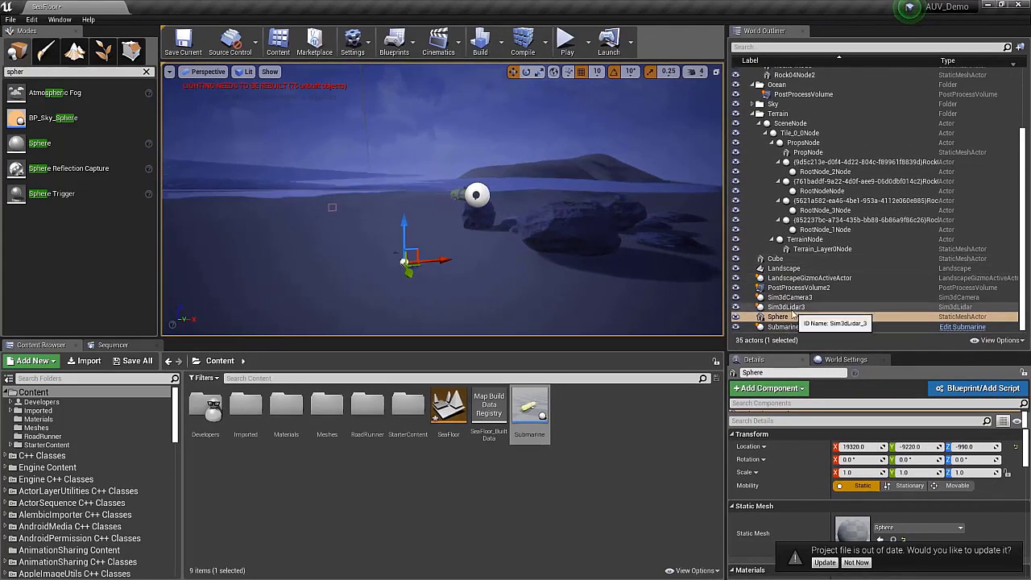
{"action": "left_click_drag", "start_coordinate": [792, 311], "coordinate": [785, 319]}
{"action": "left_click", "coordinate": [778, 298]}
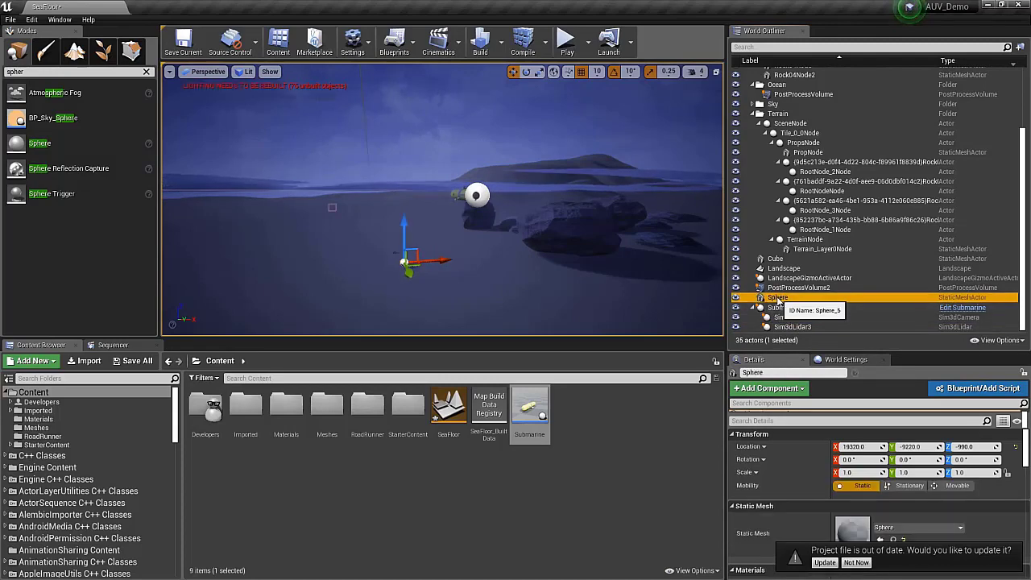
{"action": "left_click", "coordinate": [958, 487]}
{"action": "left_click_drag", "start_coordinate": [778, 298], "coordinate": [785, 311]}
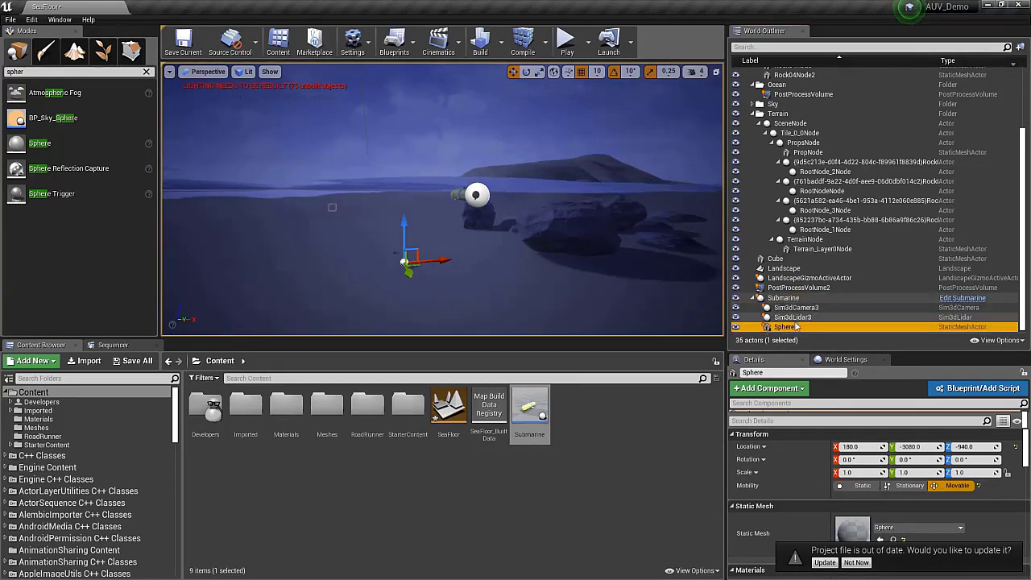
Parent Sim3dCamera3 to the Sphere and set the Sphere's rotation to World.
{"action": "double_click", "coordinate": [783, 298]}
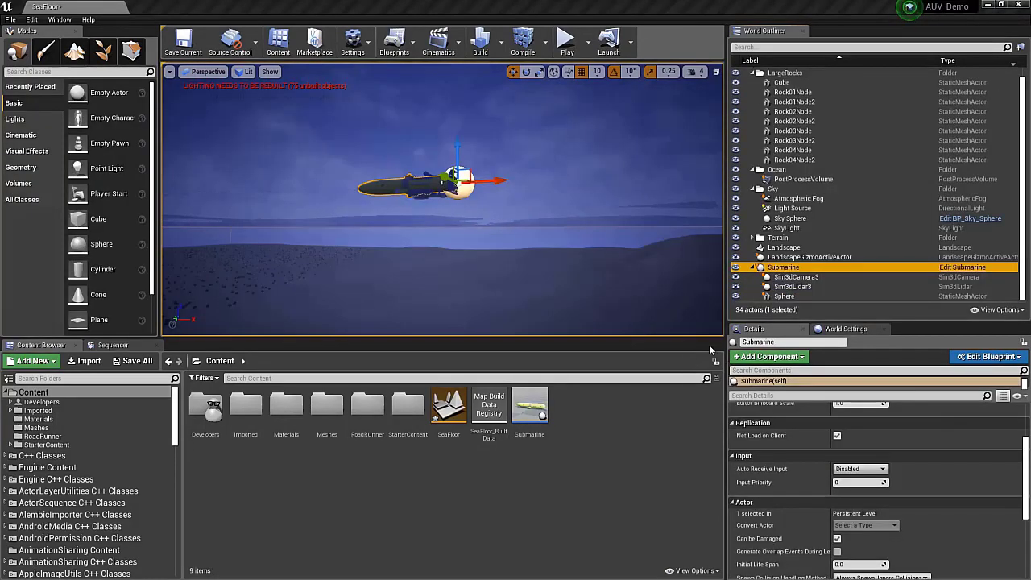
{"action": "left_click_drag", "start_coordinate": [789, 277], "coordinate": [793, 298]}
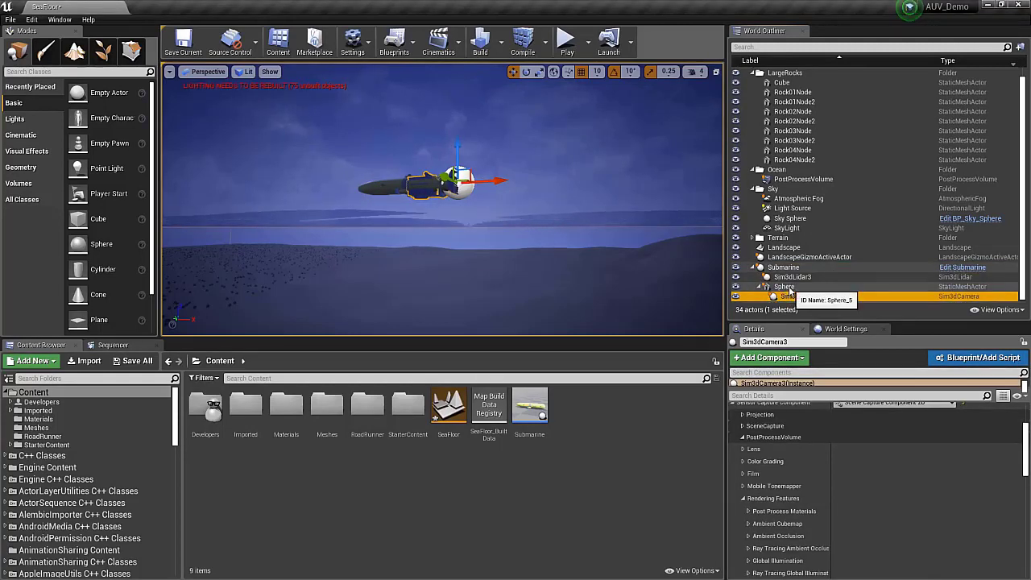
{"action": "left_click", "coordinate": [788, 287]}
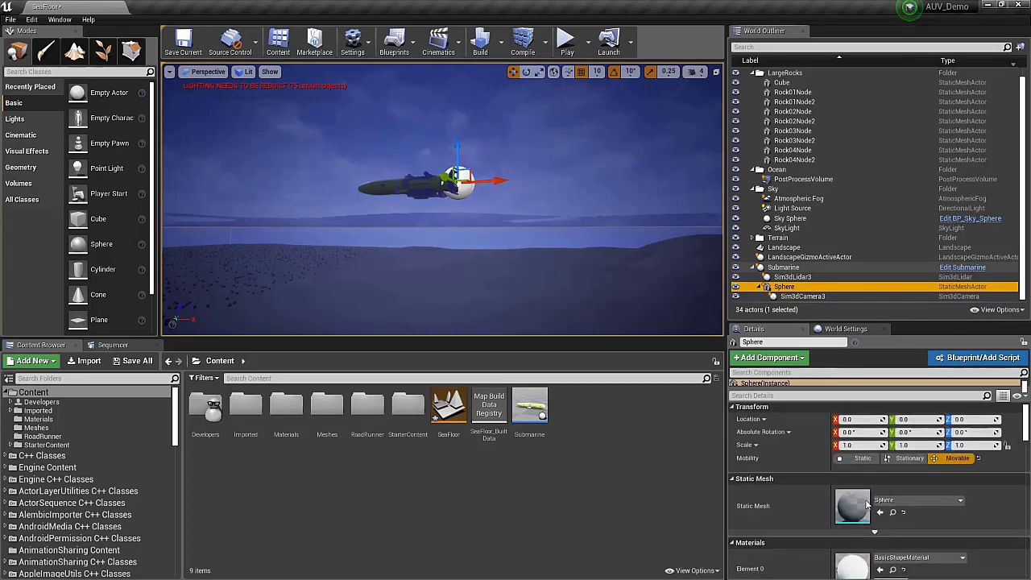
{"action": "left_click", "coordinate": [787, 435]}
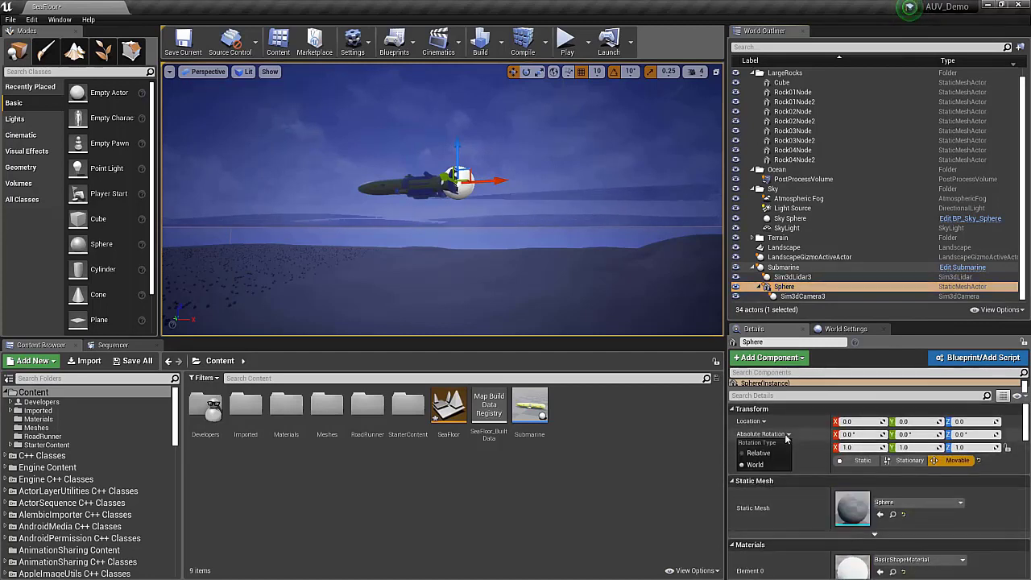
{"action": "left_click", "coordinate": [757, 466]}
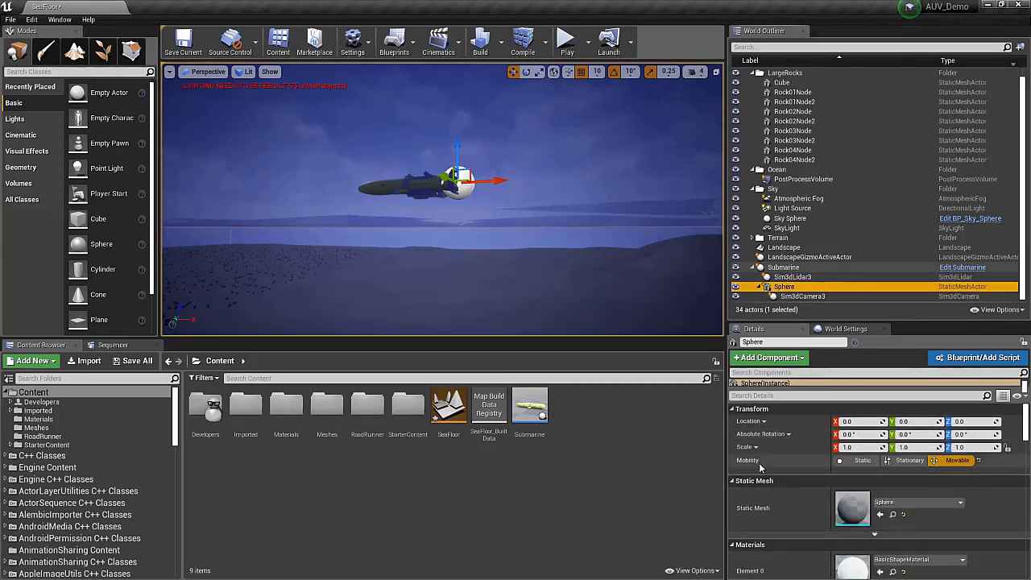
{"action": "left_click", "coordinate": [415, 187]}
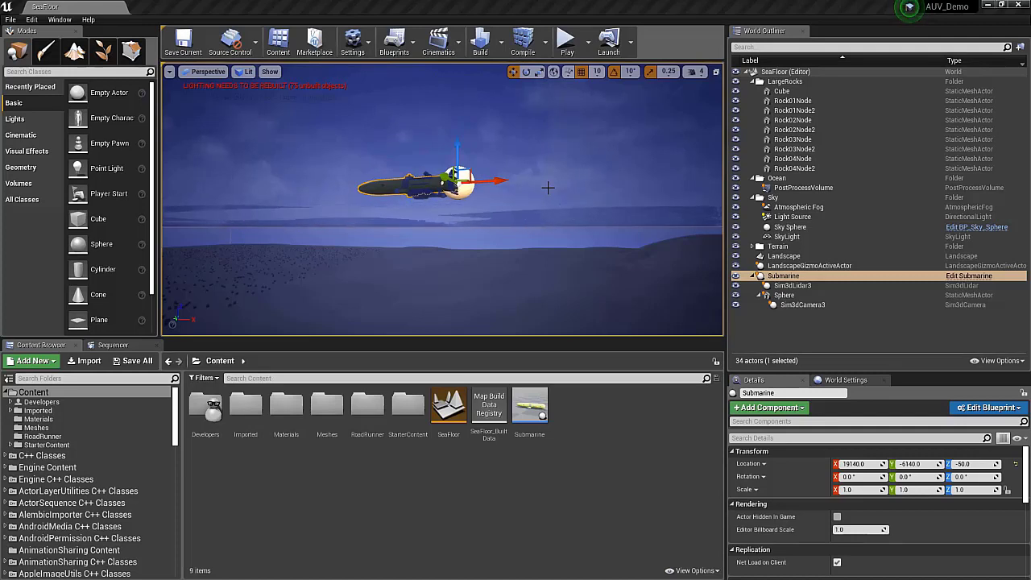
{"action": "left_click", "coordinate": [777, 295]}
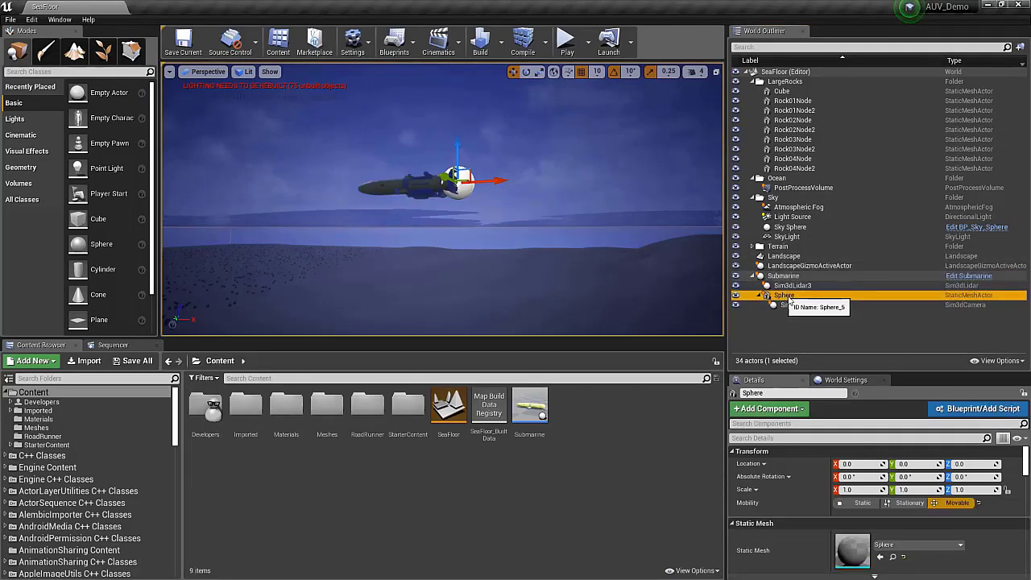
{"action": "left_click", "coordinate": [775, 438]}
{"action": "type", "text": "hidd"}
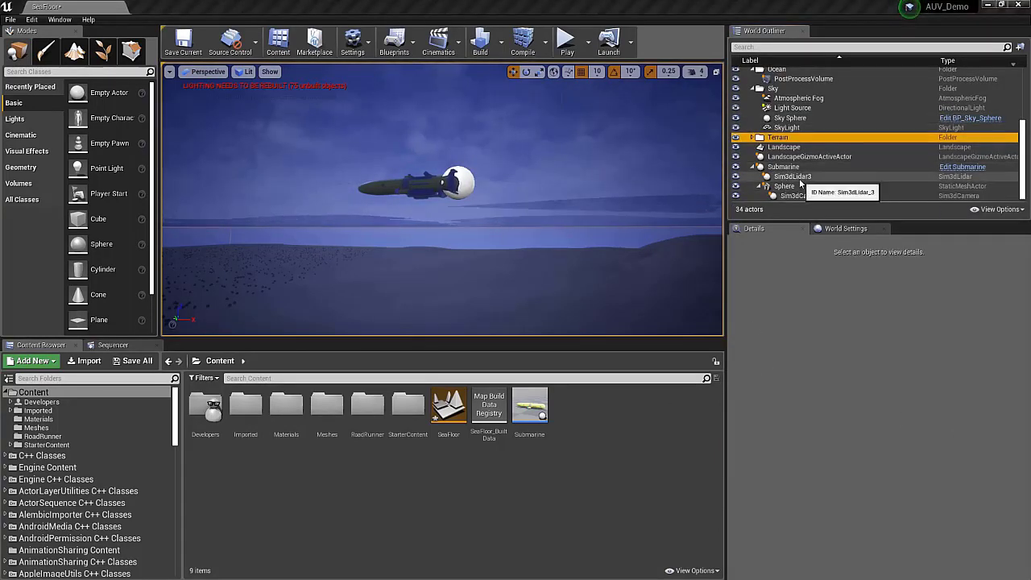
{"action": "left_click", "coordinate": [797, 177]}
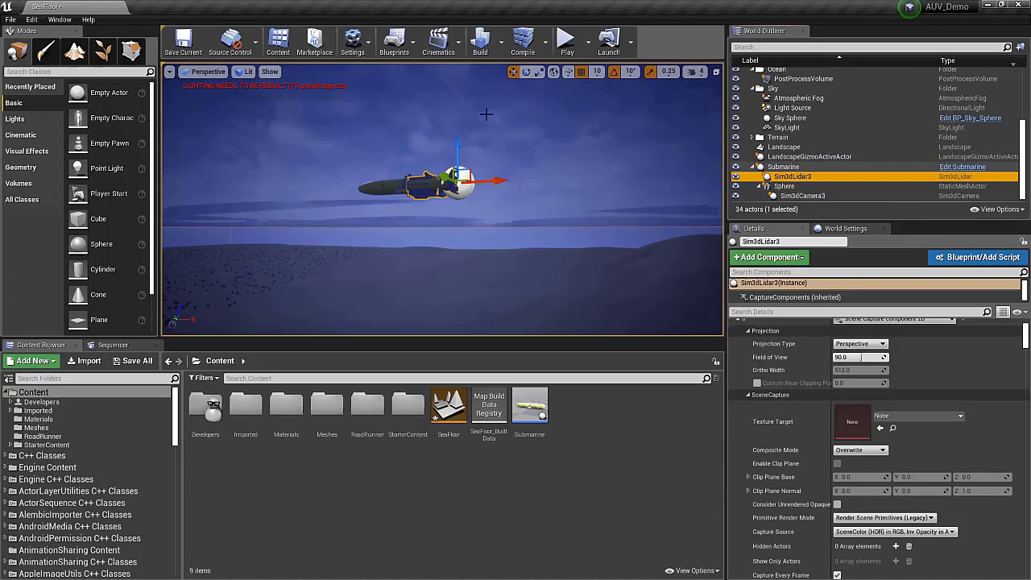
In the level blueprint, add a Set Actor Hidden In Game node for Sim3dLidar3.
{"action": "left_click", "coordinate": [411, 46]}
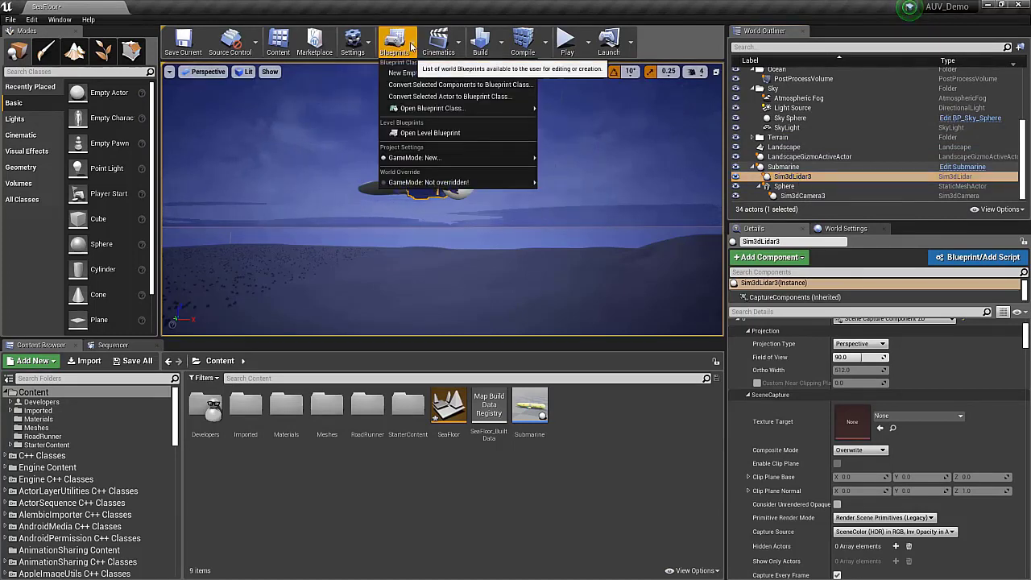
{"action": "left_click", "coordinate": [430, 133]}
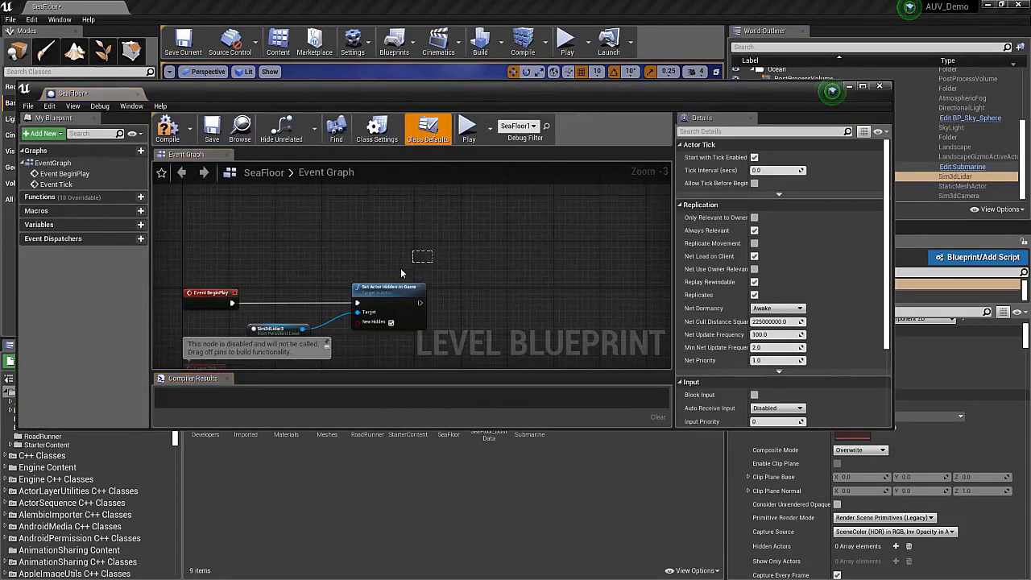
{"action": "left_click_drag", "start_coordinate": [388, 278], "coordinate": [183, 366]}
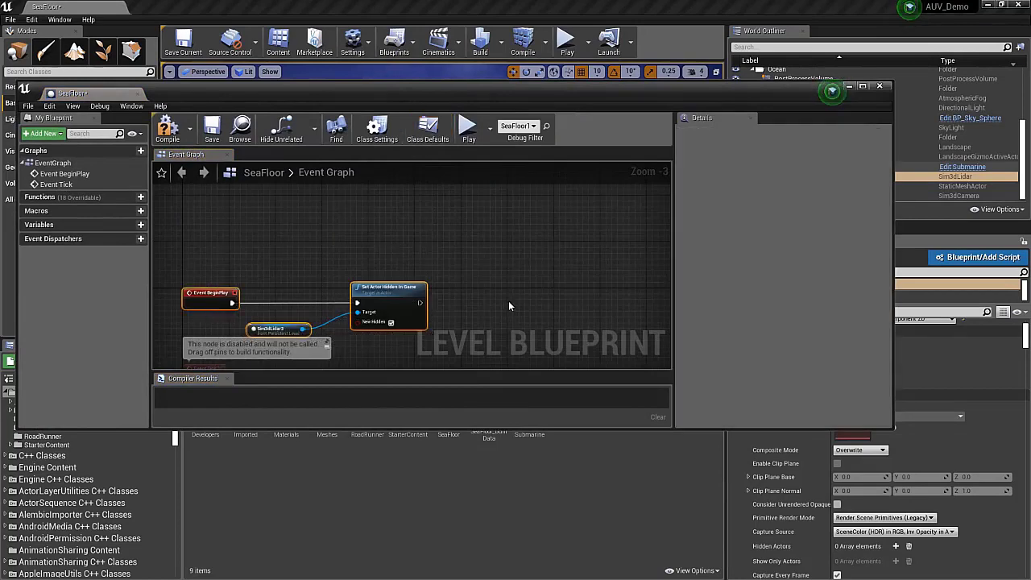
{"action": "left_click", "coordinate": [508, 306]}
{"action": "right_click", "coordinate": [545, 252]}
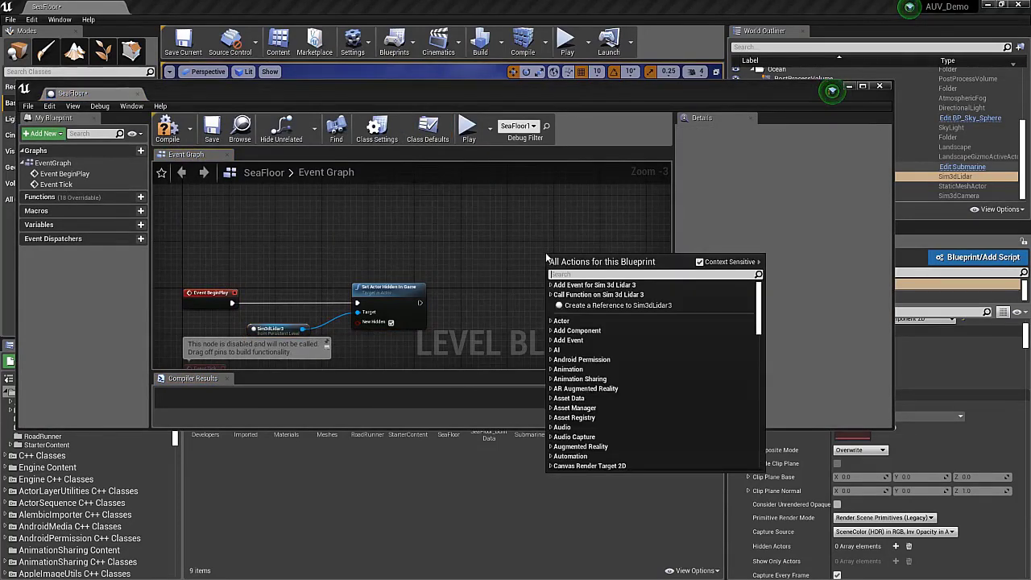
{"action": "type", "text": "set actor hidd"}
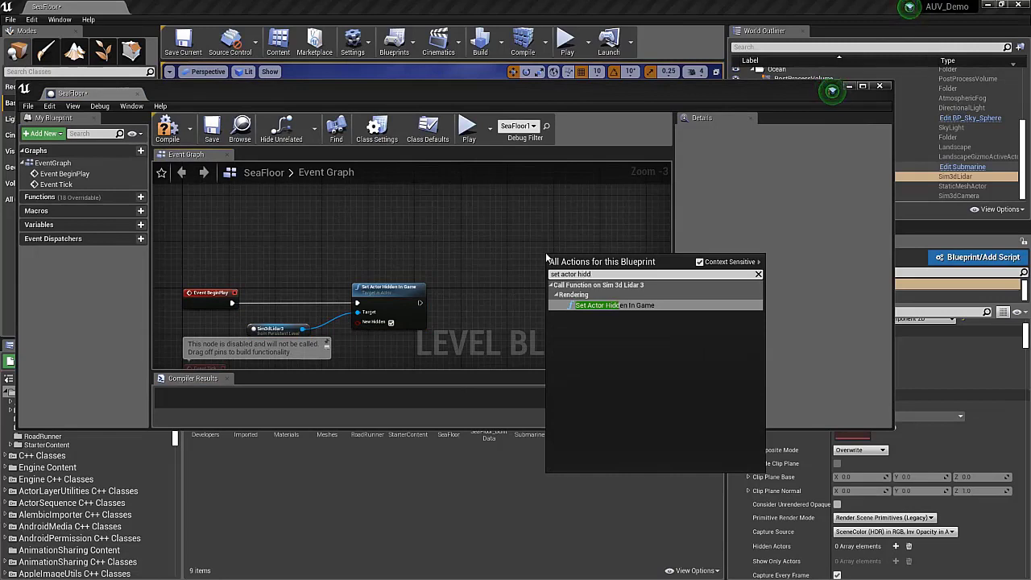
{"action": "left_click", "coordinate": [606, 305]}
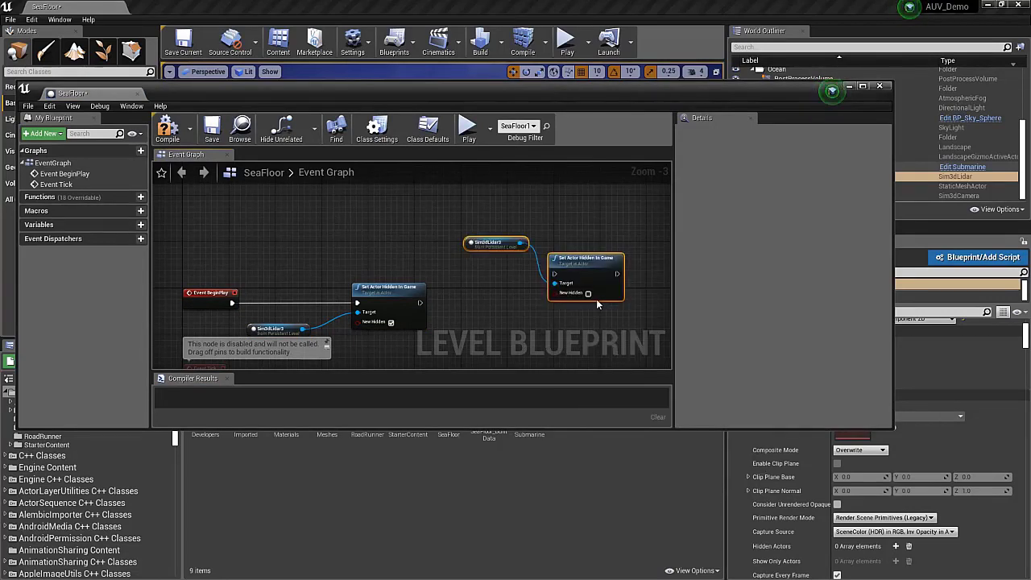
Tick New Hidden, wire Event BeginPlay to the new node, and delete the old disabled nodes.
{"action": "left_click_drag", "start_coordinate": [500, 252], "coordinate": [508, 322]}
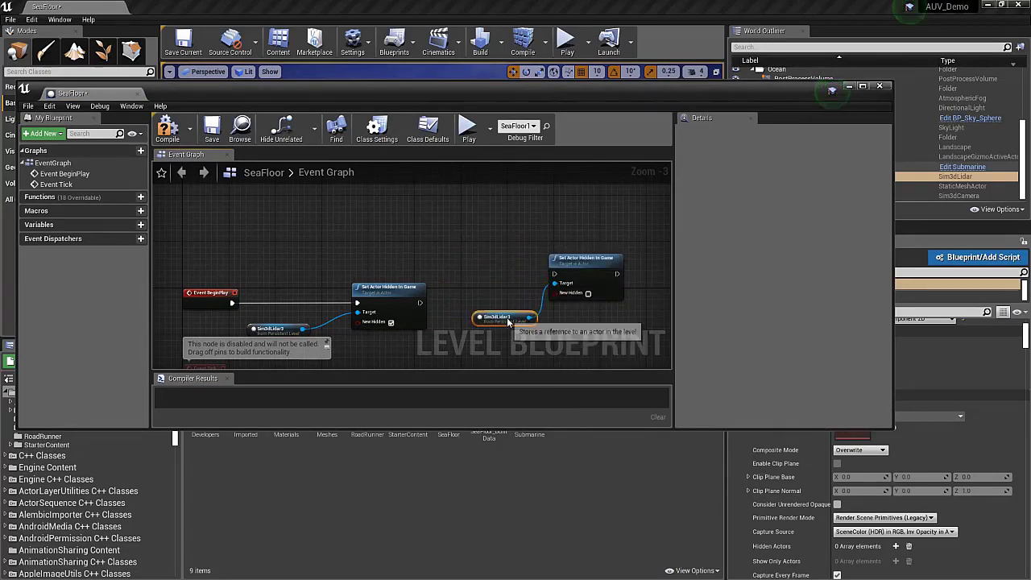
{"action": "left_click", "coordinate": [588, 294]}
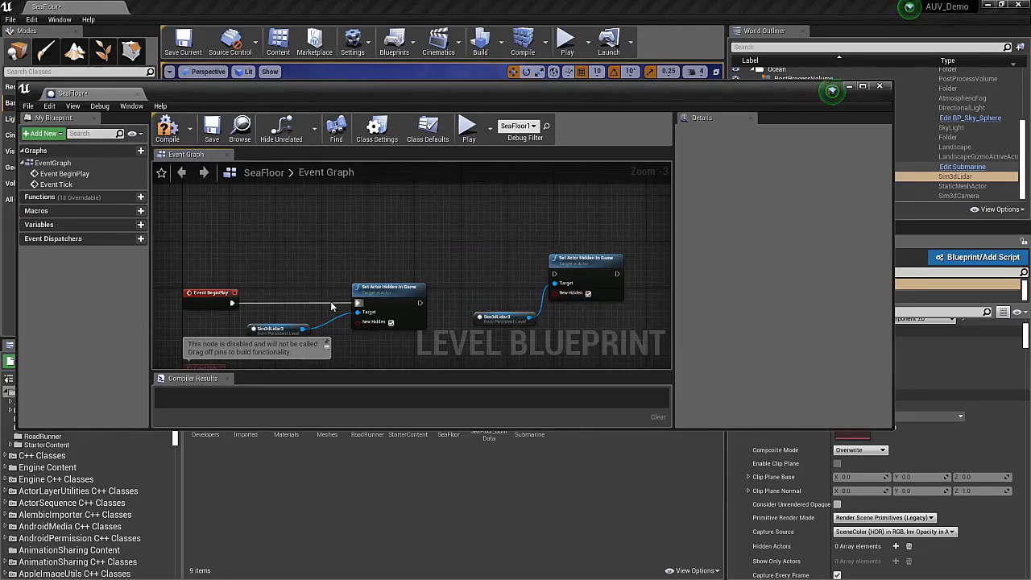
{"action": "left_click_drag", "start_coordinate": [331, 306], "coordinate": [307, 303]}
{"action": "left_click_drag", "start_coordinate": [230, 305], "coordinate": [554, 274]}
{"action": "left_click_drag", "start_coordinate": [402, 301], "coordinate": [407, 231]}
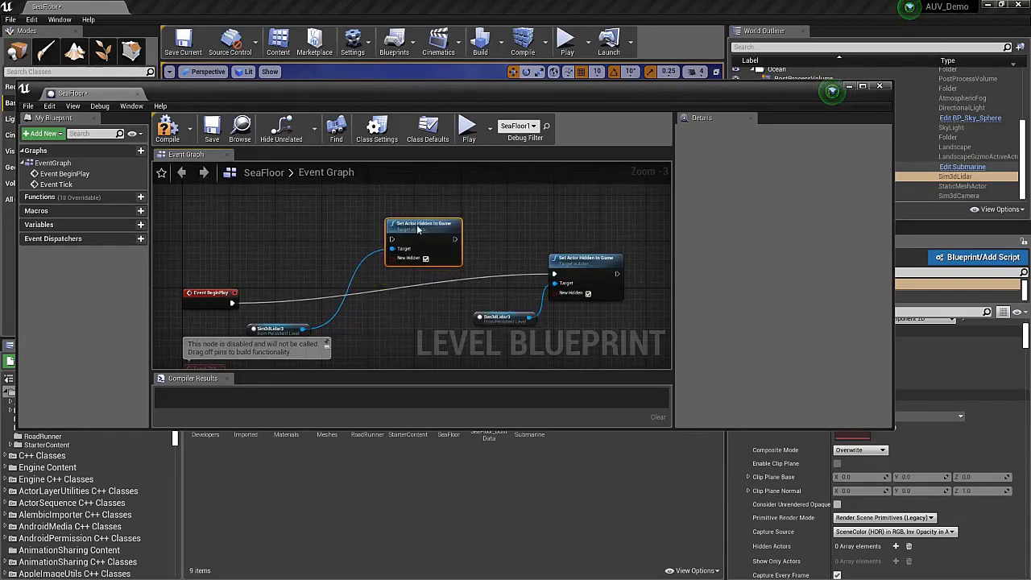
{"action": "key", "text": "Delete"}
{"action": "left_click", "coordinate": [289, 329]}
{"action": "key", "text": "Delete"}
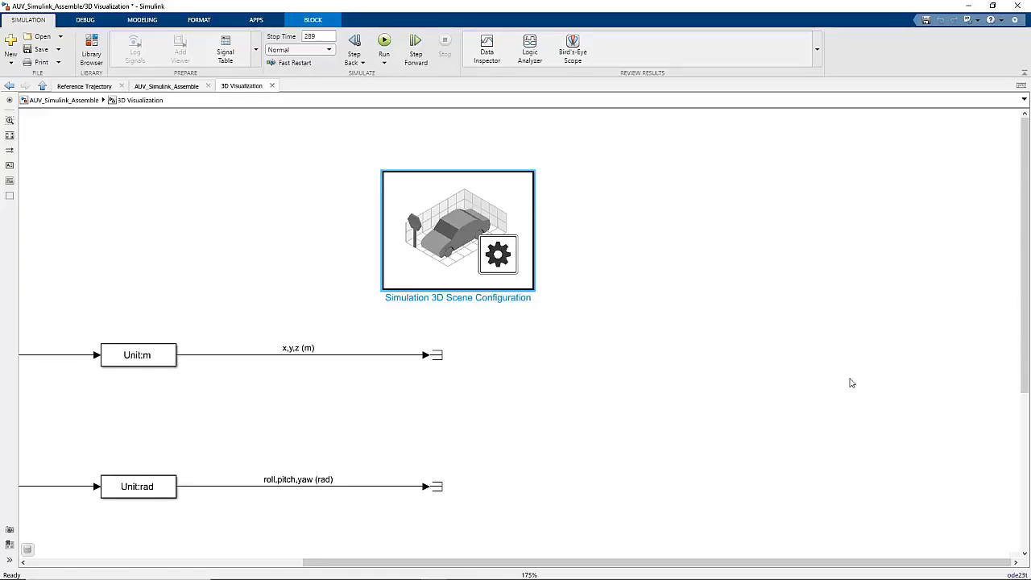
Add a Simulation 3D Actor Transform Set block and wire roll,pitch,yaw to its Rotation input.
{"action": "left_click", "coordinate": [852, 382]}
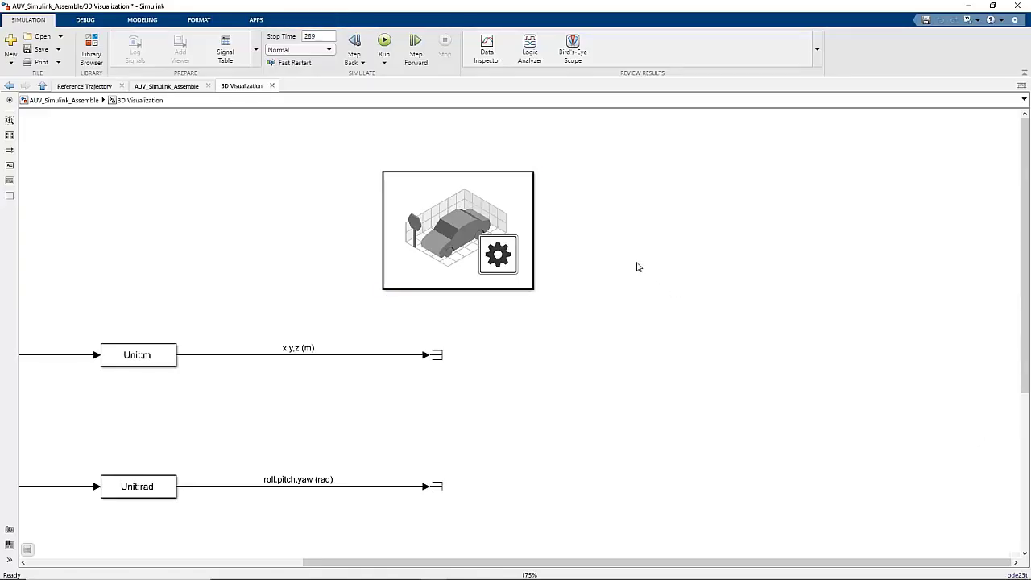
{"action": "scroll", "coordinate": [596, 378], "scroll_direction": "down", "scroll_amount": 2}
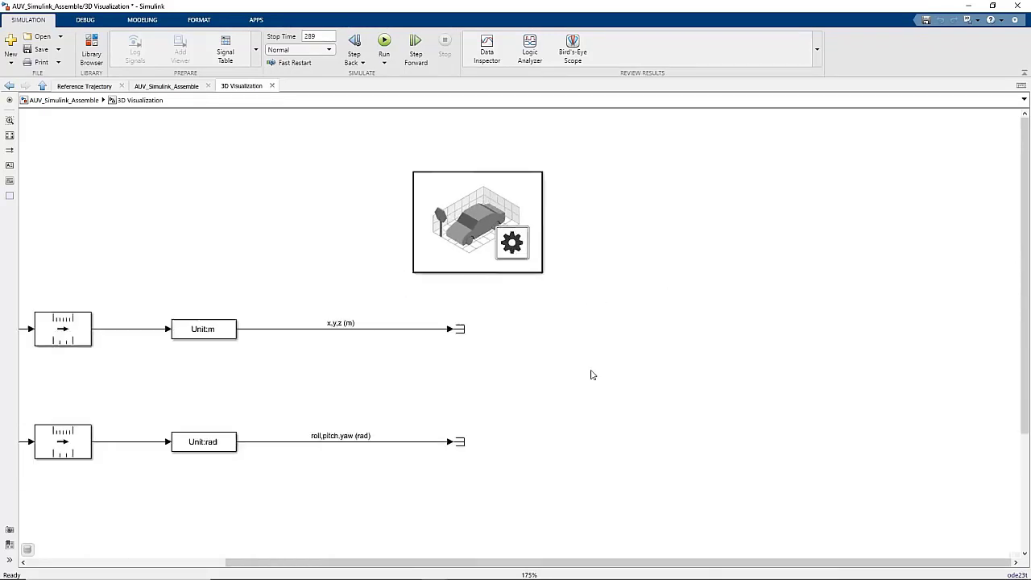
{"action": "scroll", "coordinate": [575, 363], "scroll_direction": "up", "scroll_amount": 1}
{"action": "key", "text": "ctrl+z"}
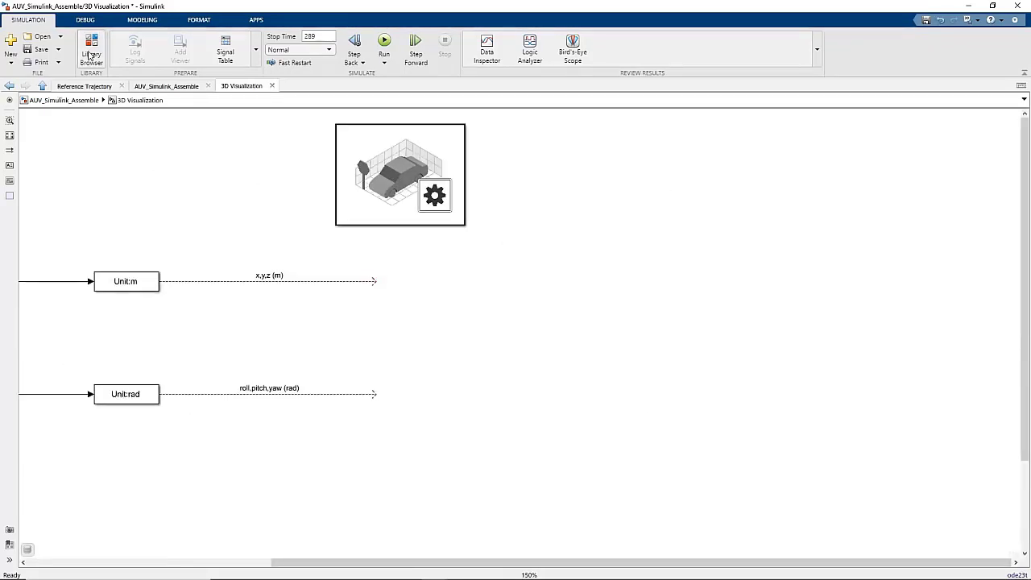
{"action": "left_click", "coordinate": [92, 54]}
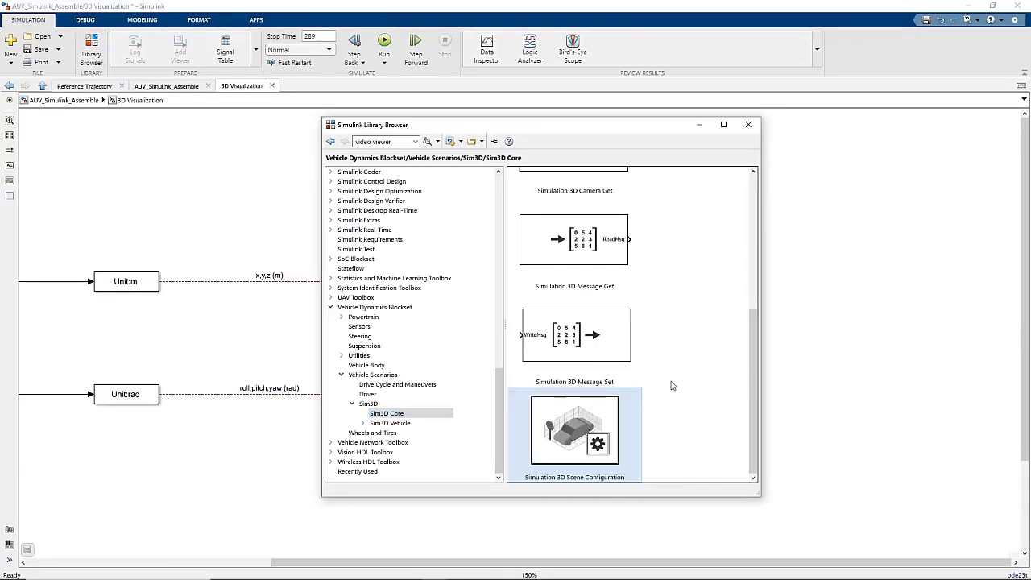
{"action": "scroll", "coordinate": [709, 339], "scroll_direction": "up", "scroll_amount": 5}
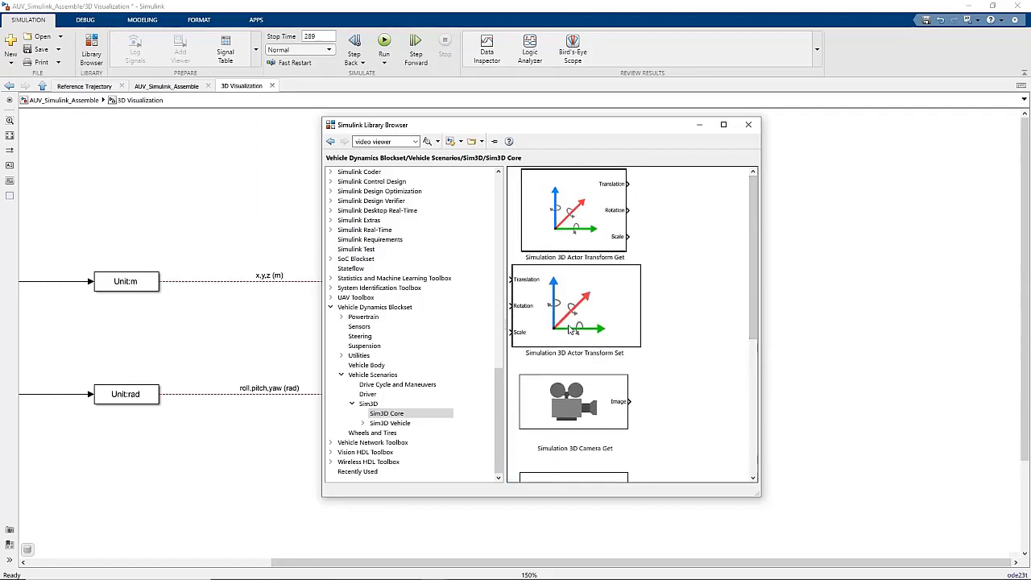
{"action": "left_click_drag", "start_coordinate": [569, 328], "coordinate": [557, 363]}
{"action": "left_click_drag", "start_coordinate": [375, 393], "coordinate": [425, 363]}
Paste Translation_Transform onto the x,y,z line and check its -1 Gain1 block inside.
{"action": "left_click", "coordinate": [315, 317]}
{"action": "key", "text": "ctrl+v"}
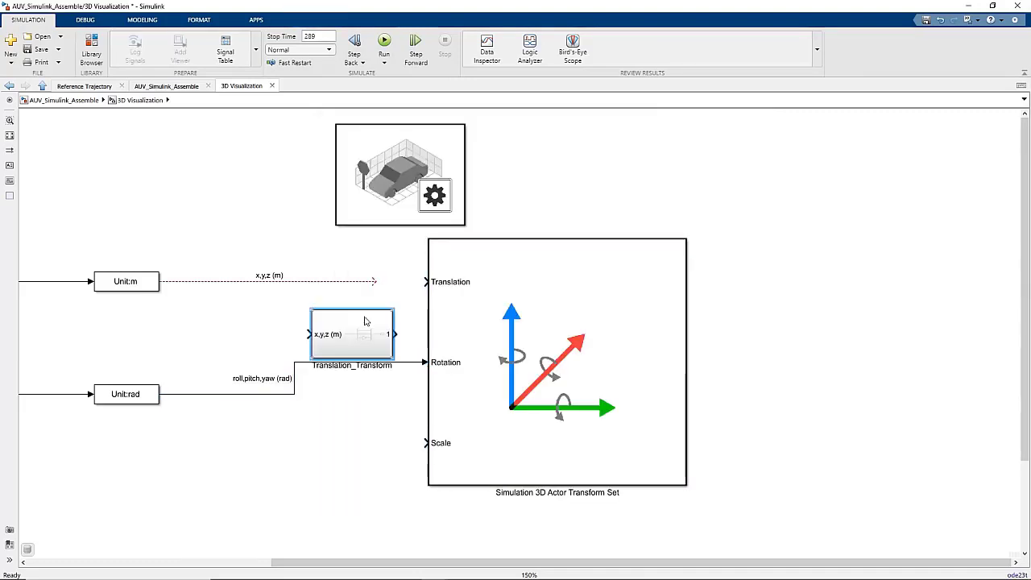
{"action": "left_click_drag", "start_coordinate": [354, 322], "coordinate": [331, 275]}
{"action": "left_click", "coordinate": [364, 301]}
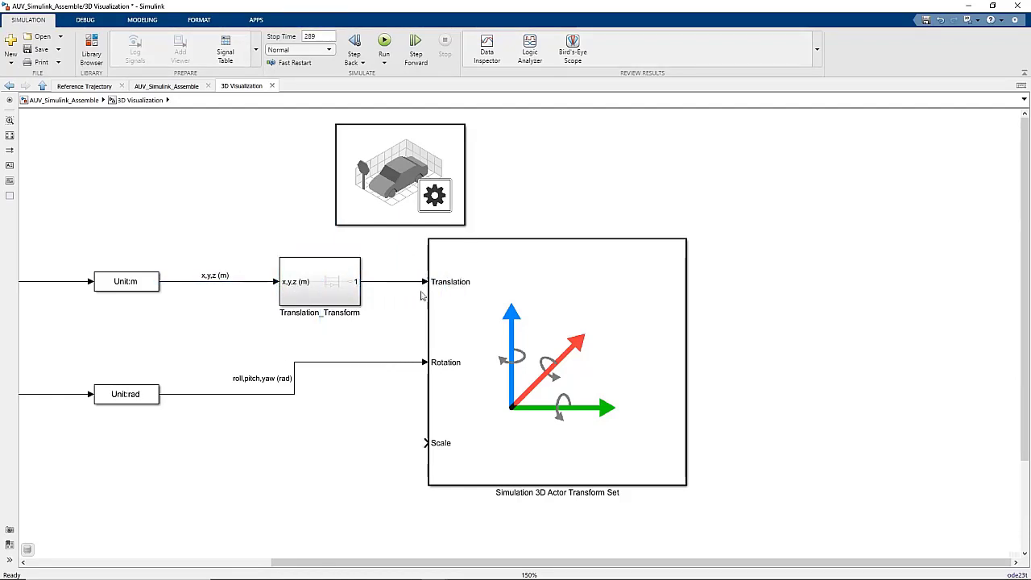
{"action": "double_click", "coordinate": [333, 288]}
{"action": "scroll", "coordinate": [614, 338], "scroll_direction": "up", "scroll_amount": 4}
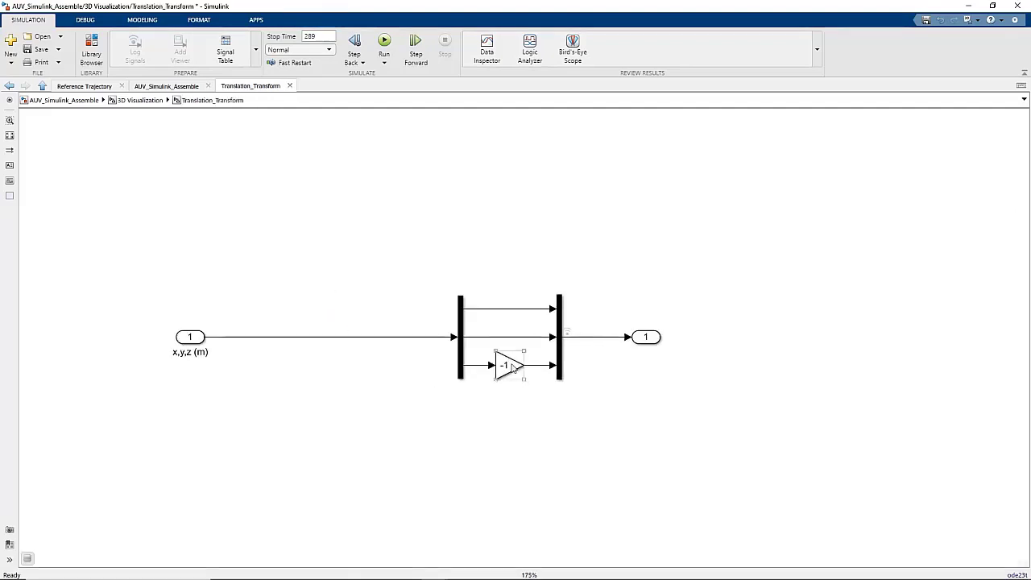
{"action": "left_click", "coordinate": [508, 365]}
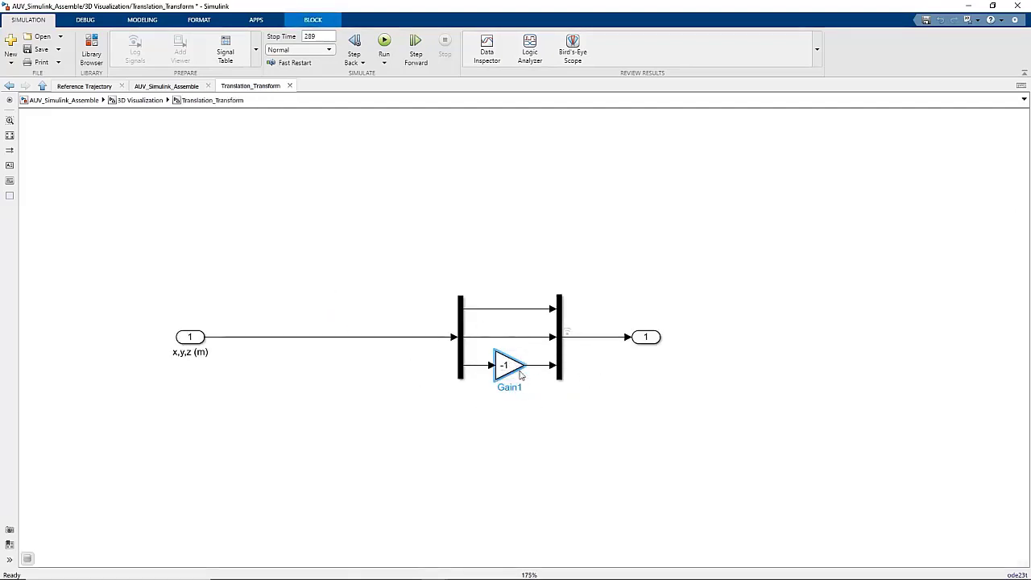
Back in 3D Visualization, stretch the Simulation 3D Actor Transform Set block taller.
{"action": "left_click", "coordinate": [137, 100]}
{"action": "scroll", "coordinate": [380, 348], "scroll_direction": "down", "scroll_amount": 3}
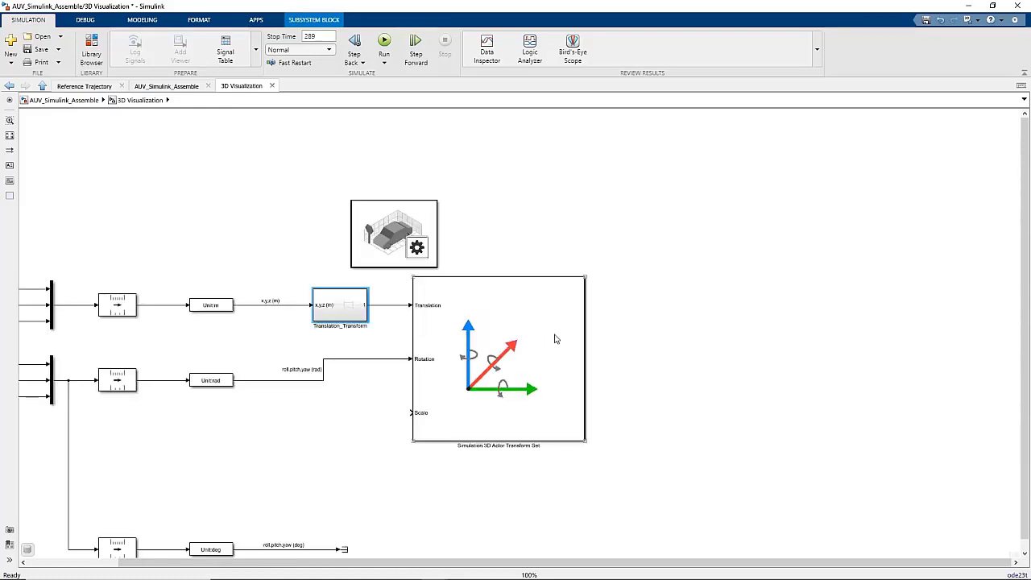
{"action": "scroll", "coordinate": [633, 299], "scroll_direction": "down", "scroll_amount": 1}
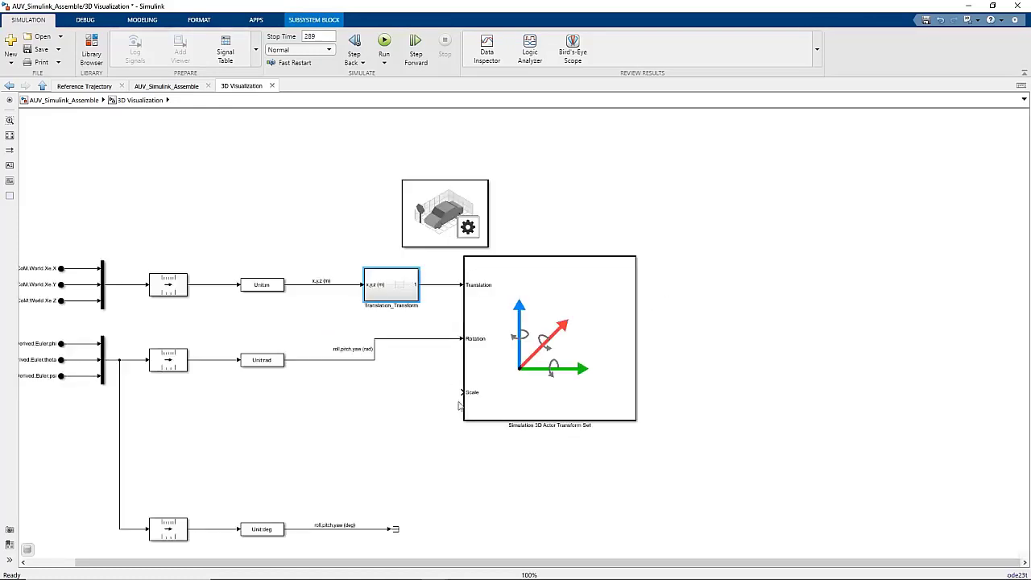
{"action": "left_click_drag", "start_coordinate": [456, 394], "coordinate": [499, 446]}
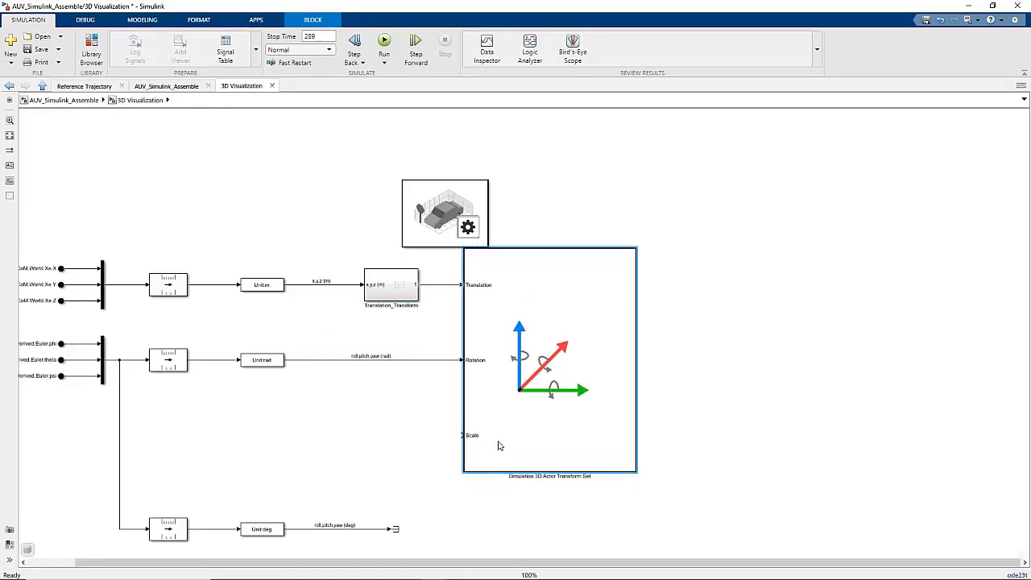
{"action": "left_click", "coordinate": [414, 447]}
Insert a Constant of [1 1 1], wire it to the Scale input, and auto-arrange.
{"action": "double_click", "coordinate": [351, 428]}
{"action": "type", "text": "const"}
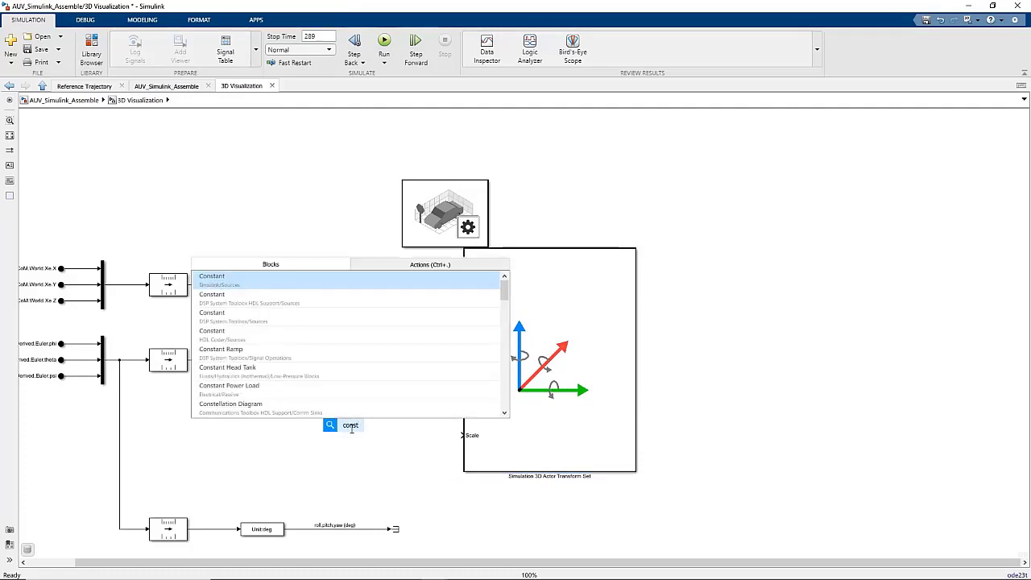
{"action": "key", "text": "Return"}
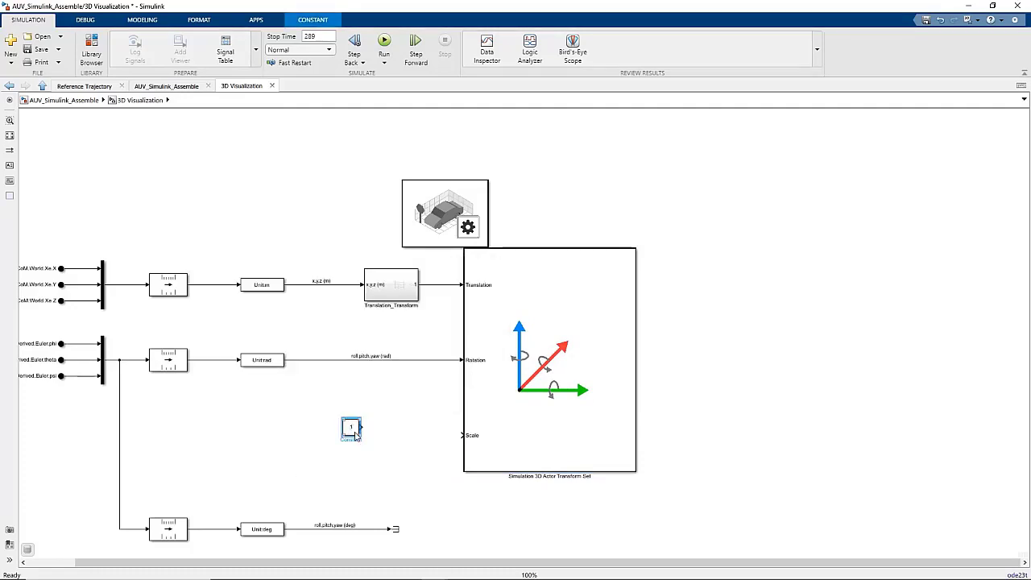
{"action": "double_click", "coordinate": [352, 428]}
{"action": "key", "text": "BackSpace"}
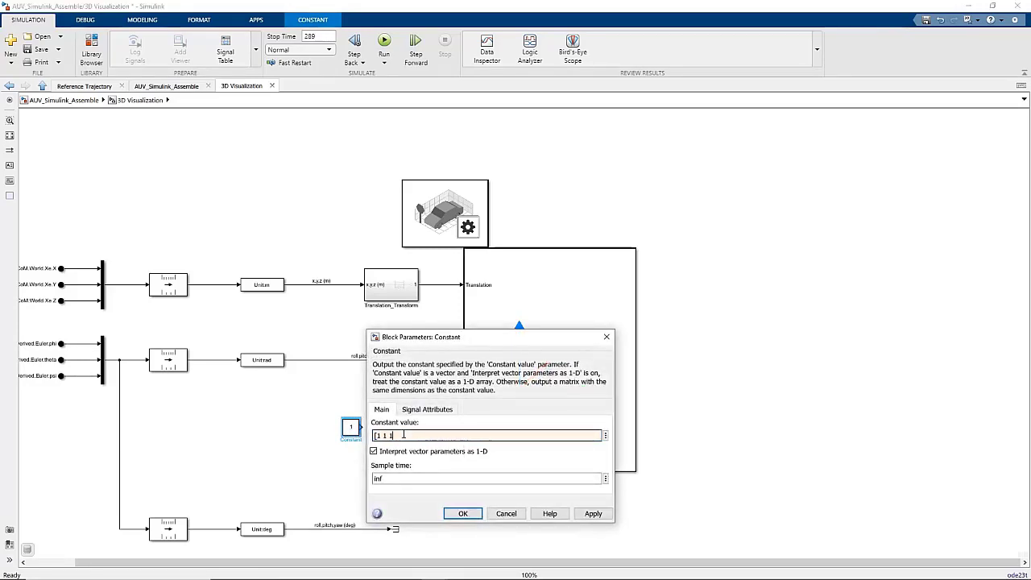
{"action": "key", "text": "Return"}
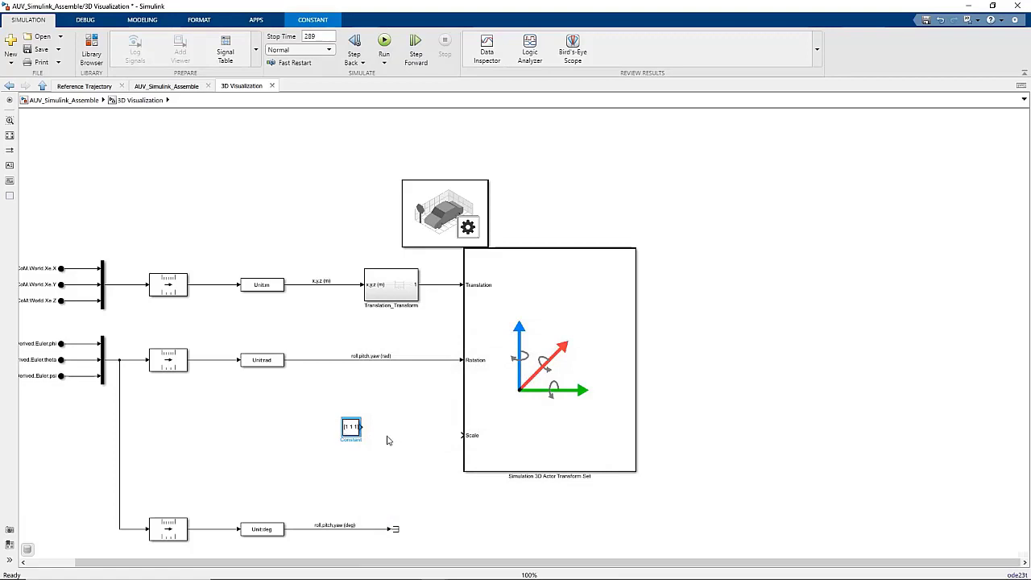
{"action": "left_click_drag", "start_coordinate": [373, 427], "coordinate": [466, 439]}
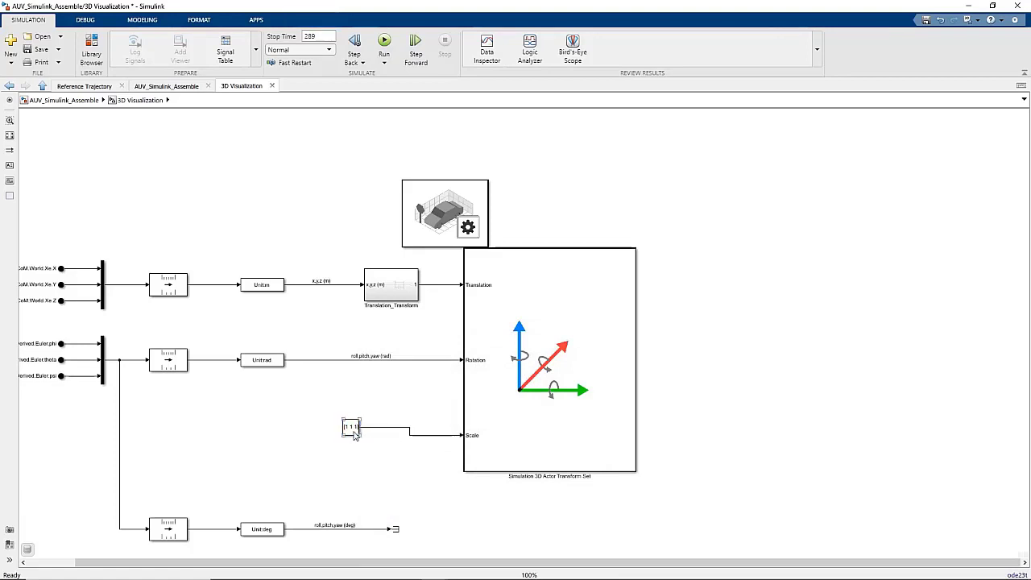
{"action": "key", "text": "ctrl+shift+a"}
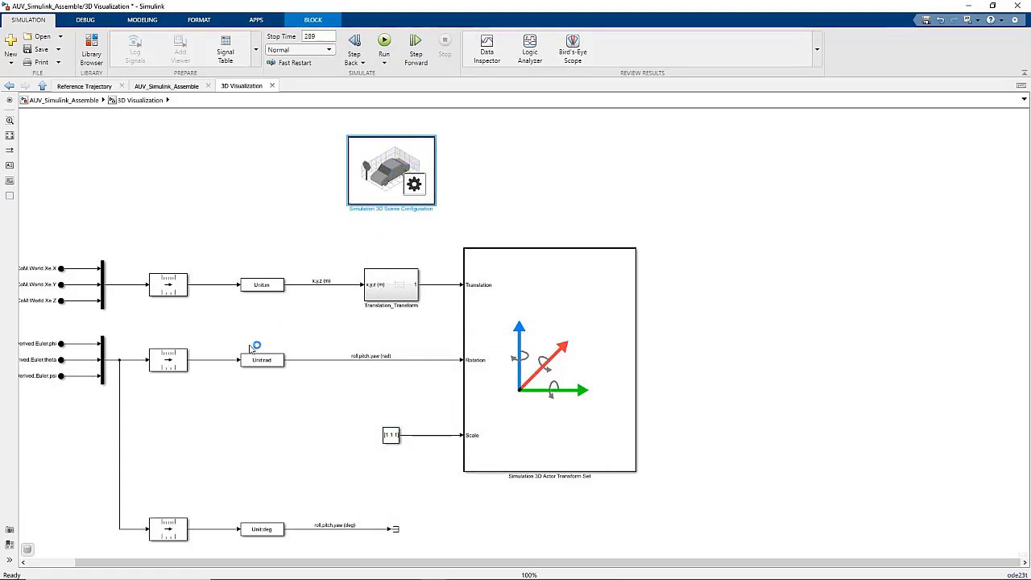
Bring a Simulation 3D Camera Get block into the model.
{"action": "scroll", "coordinate": [545, 344], "scroll_direction": "down", "scroll_amount": 3}
{"action": "scroll", "coordinate": [331, 317], "scroll_direction": "up", "scroll_amount": 1}
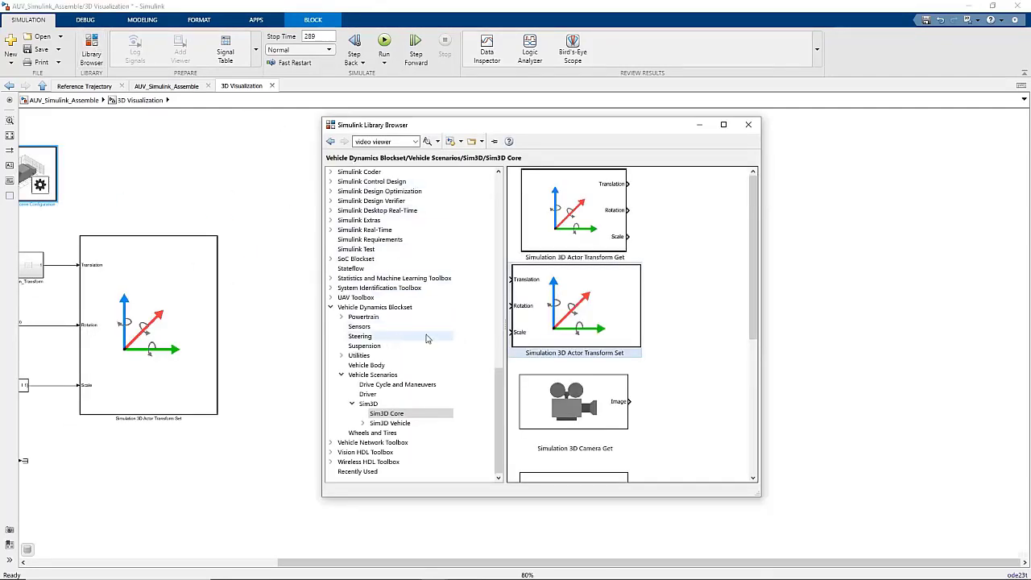
{"action": "scroll", "coordinate": [659, 357], "scroll_direction": "down", "scroll_amount": 1}
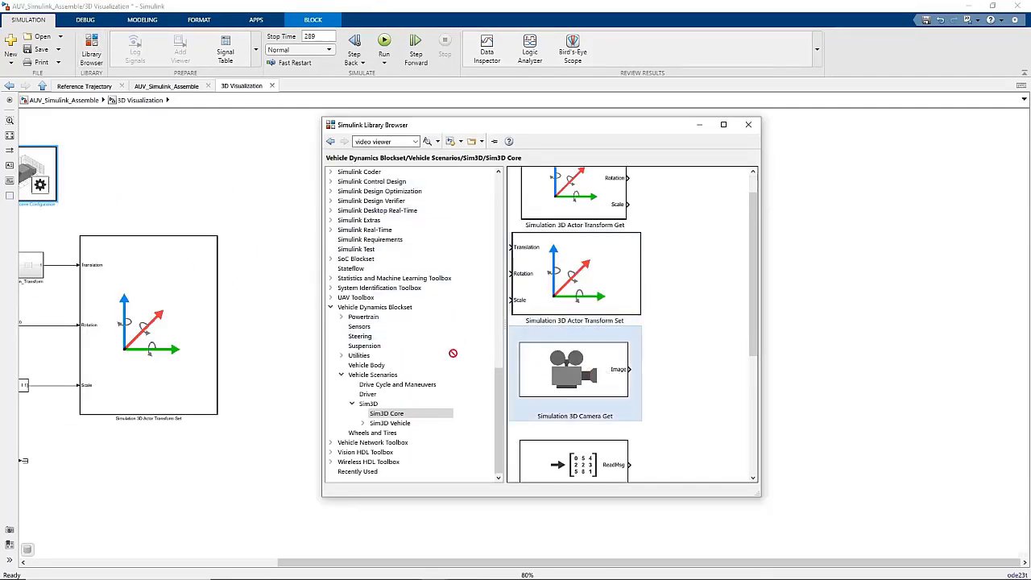
{"action": "left_click_drag", "start_coordinate": [424, 347], "coordinate": [339, 292]}
Add Simulation 3D Lidar from Automated Driving Toolbox > Simulation 3D below the camera block.
{"action": "left_click", "coordinate": [94, 50]}
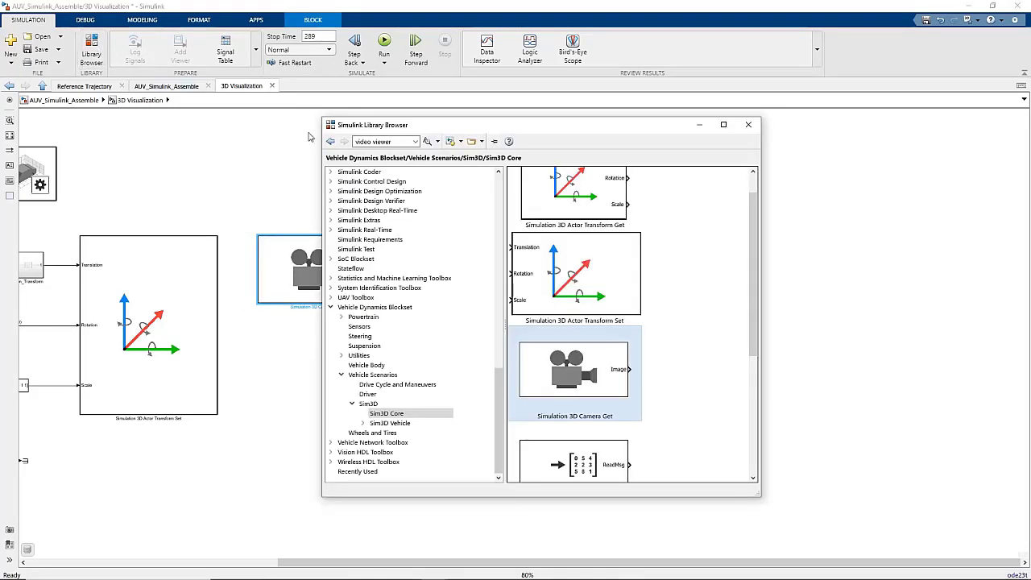
{"action": "left_click", "coordinate": [331, 308]}
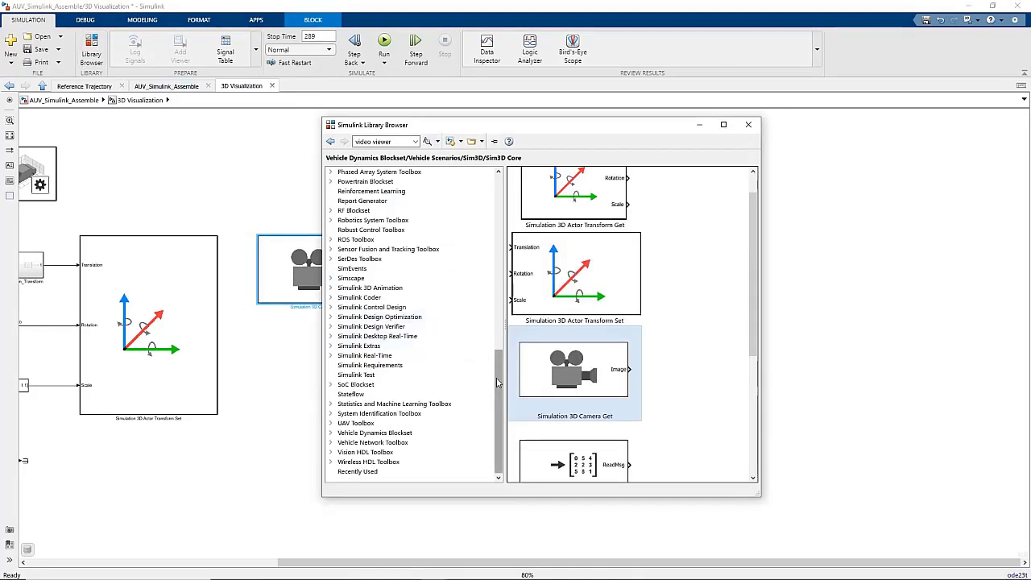
{"action": "left_click_drag", "start_coordinate": [497, 406], "coordinate": [498, 283]}
{"action": "left_click", "coordinate": [330, 278]}
{"action": "left_click", "coordinate": [368, 297]}
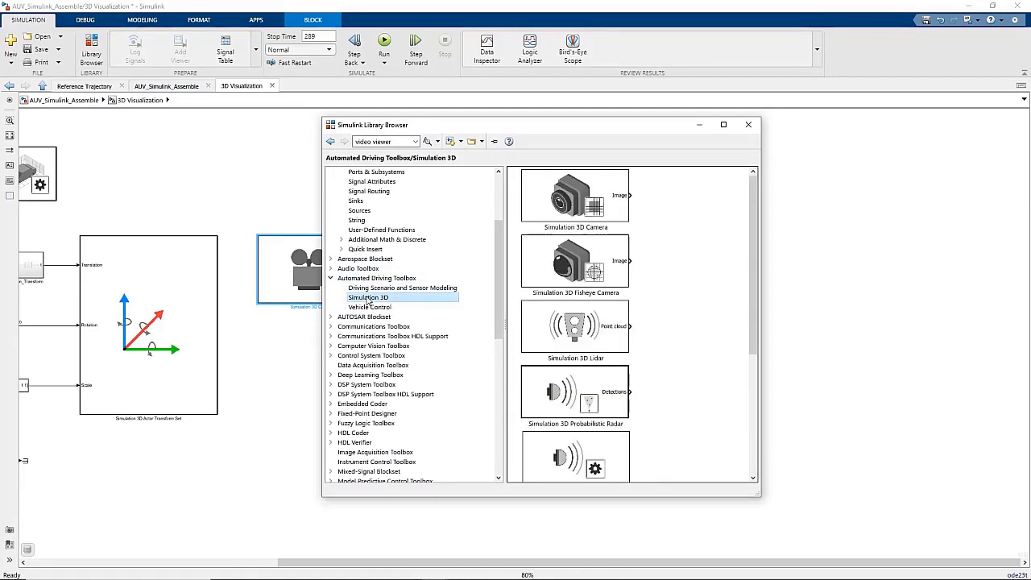
{"action": "left_click", "coordinate": [598, 337]}
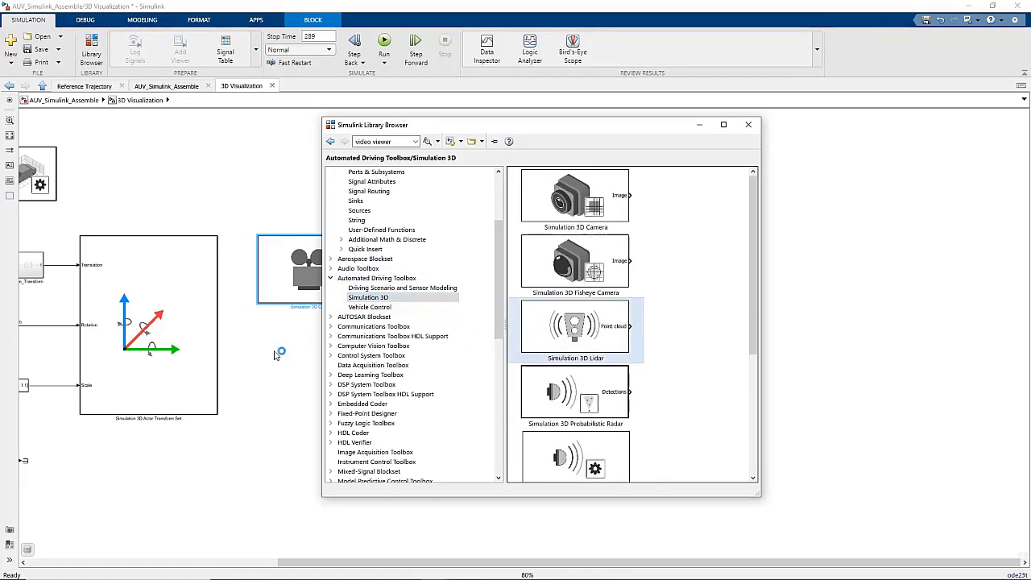
{"action": "left_click_drag", "start_coordinate": [286, 360], "coordinate": [374, 393]}
Add a Video Viewer beside the camera's Image output.
{"action": "double_click", "coordinate": [458, 261]}
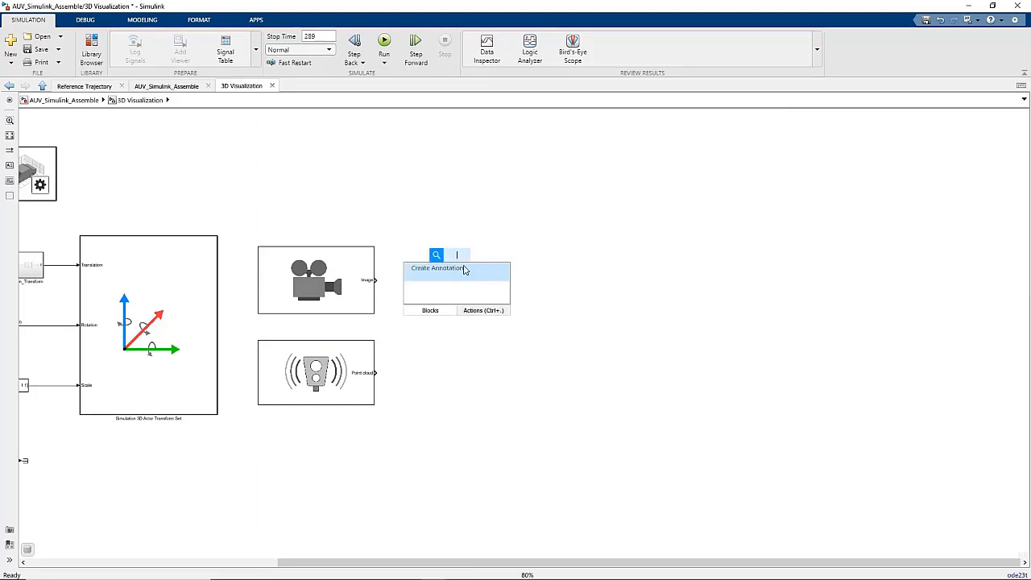
{"action": "type", "text": "video"}
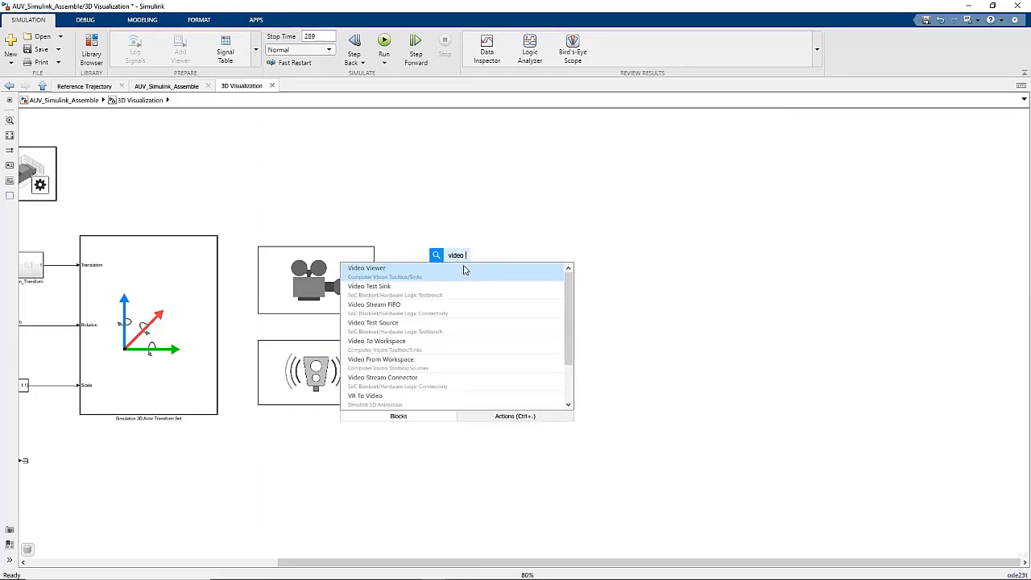
{"action": "type", "text": " view"}
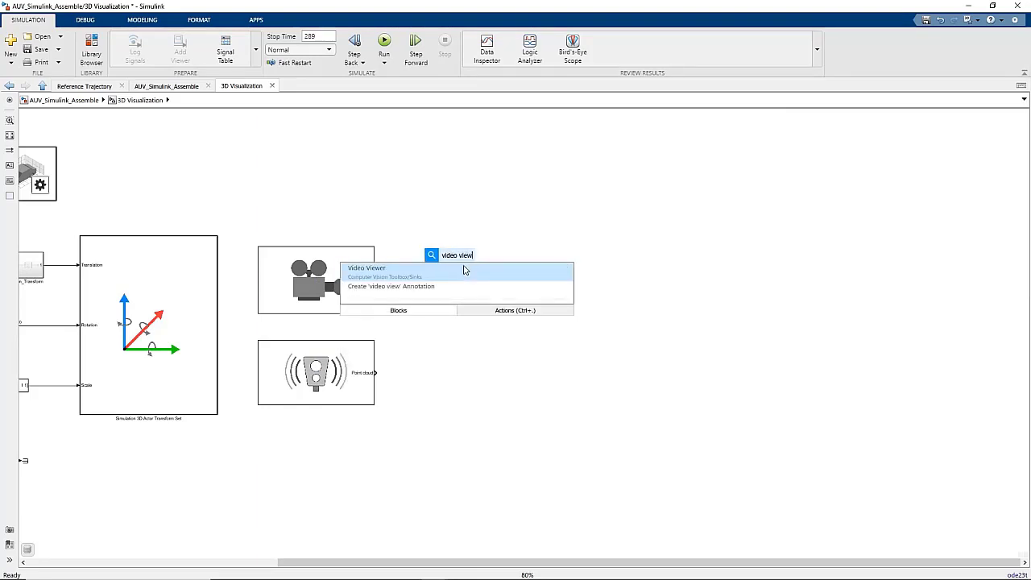
{"action": "left_click", "coordinate": [404, 279]}
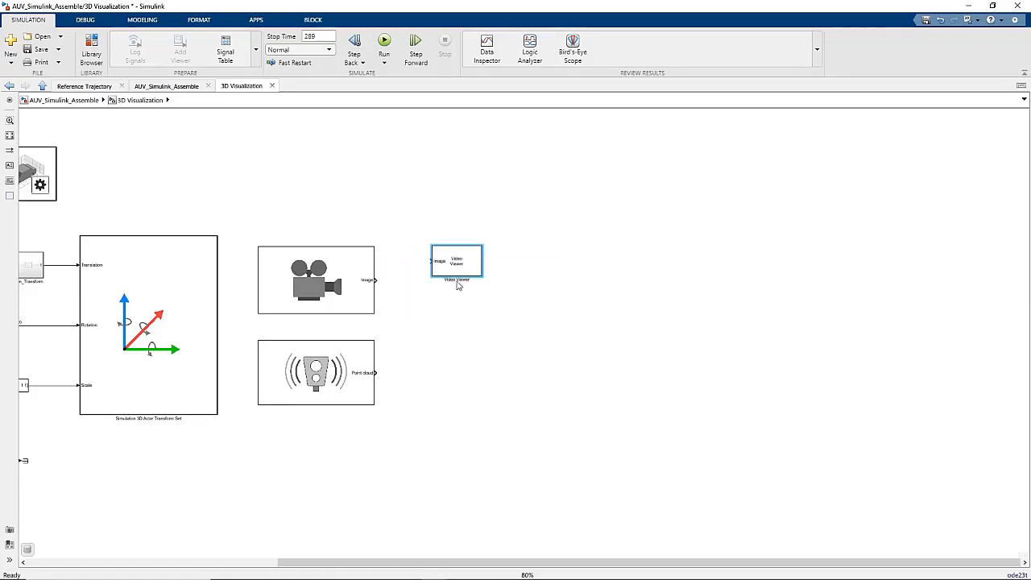
{"action": "mouse_move", "coordinate": [461, 273]}
{"action": "left_mouse_down"}
{"action": "mouse_move", "coordinate": [436, 290]}
{"action": "mouse_move", "coordinate": [488, 233]}
{"action": "mouse_move", "coordinate": [463, 273]}
{"action": "left_mouse_up"}
Insert a Lidar Display beside the lidar and connect the Point cloud output to it.
{"action": "double_click", "coordinate": [425, 376]}
{"action": "left_click", "coordinate": [531, 393]}
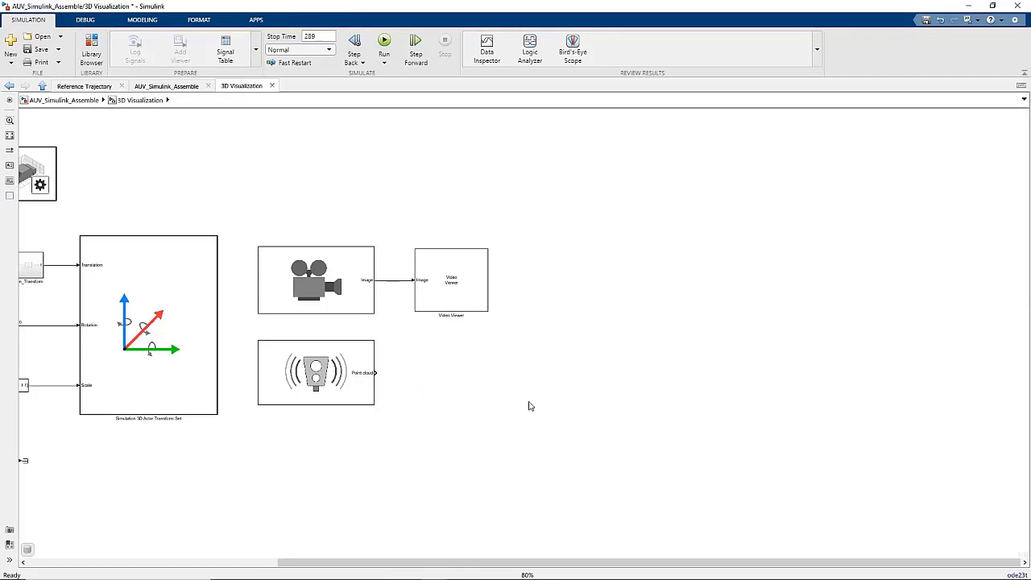
{"action": "key", "text": "ctrl+v"}
{"action": "mouse_move", "coordinate": [547, 410]}
{"action": "left_mouse_down"}
{"action": "mouse_move", "coordinate": [432, 358]}
{"action": "mouse_move", "coordinate": [495, 404]}
{"action": "left_mouse_up"}
{"action": "left_click_drag", "start_coordinate": [375, 372], "coordinate": [415, 372]}
{"action": "middle_click_drag", "start_coordinate": [207, 363], "coordinate": [459, 343]}
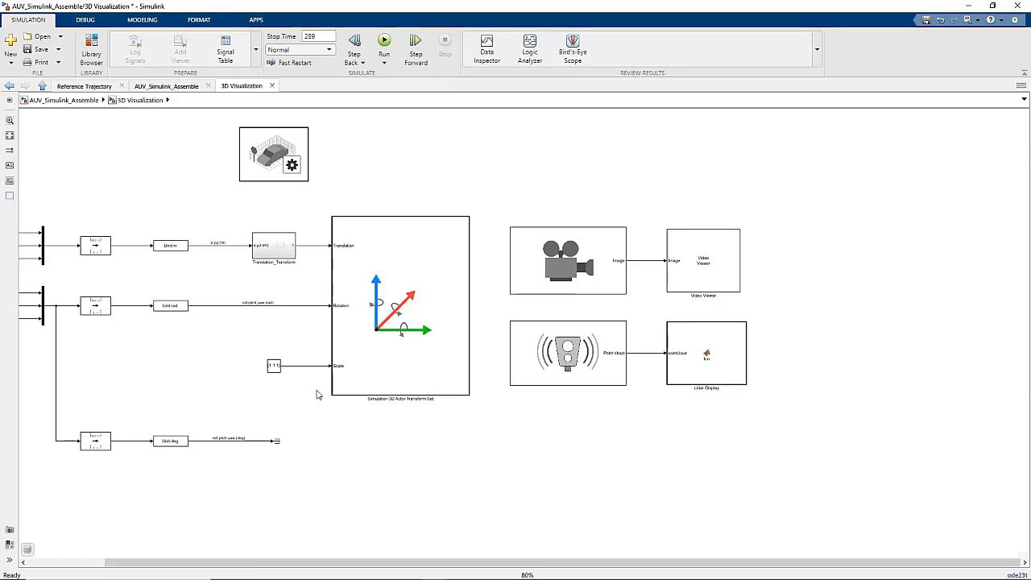
Replace the Actor Transform Set's SimulinkActor1 actor tag with 'Sub'.
{"action": "double_click", "coordinate": [388, 322]}
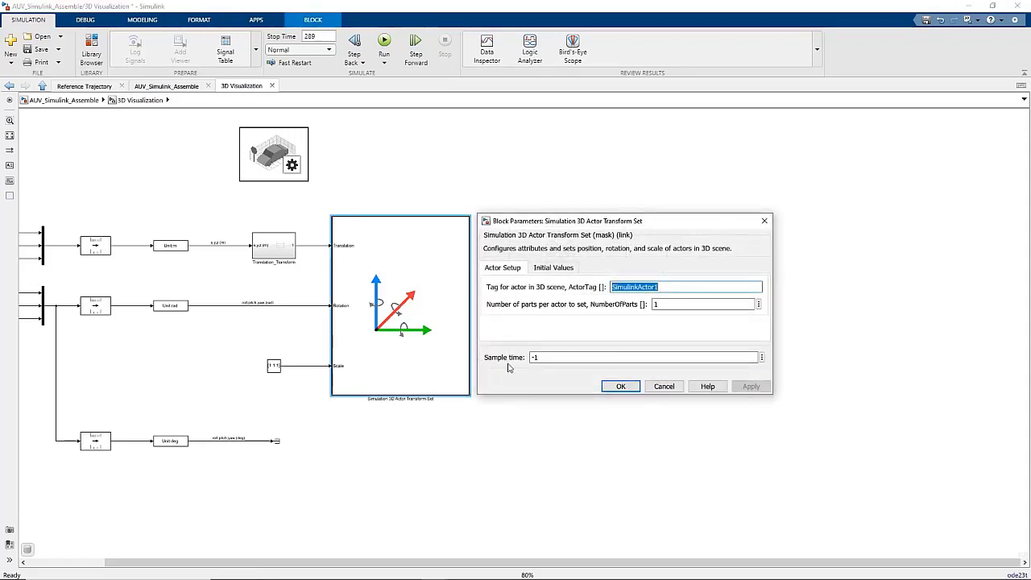
{"action": "left_click_drag", "start_coordinate": [602, 226], "coordinate": [542, 215]}
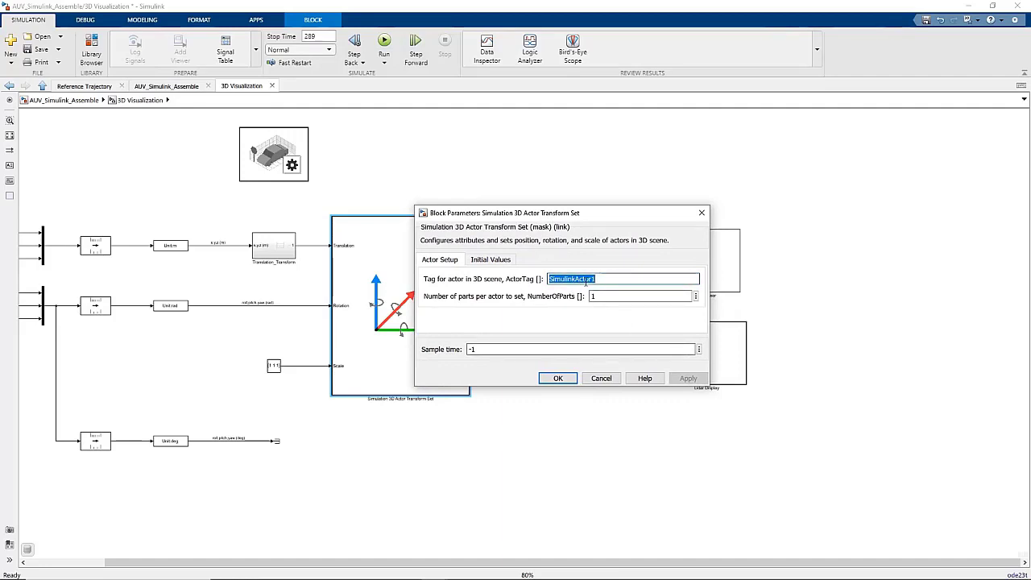
{"action": "left_click", "coordinate": [601, 279]}
{"action": "double_click", "coordinate": [600, 279]}
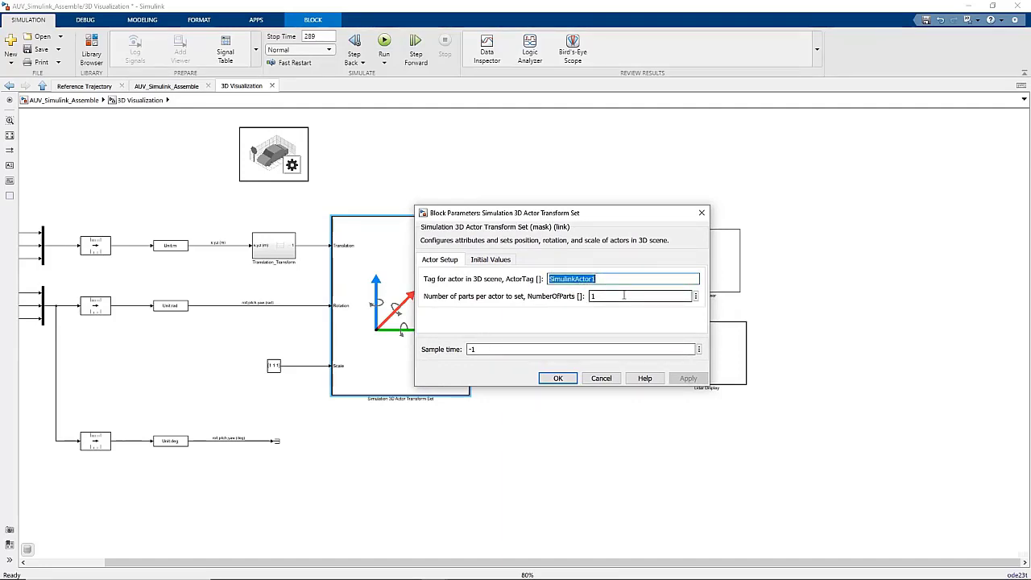
{"action": "type", "text": "Sub1"}
{"action": "key", "text": "Return"}
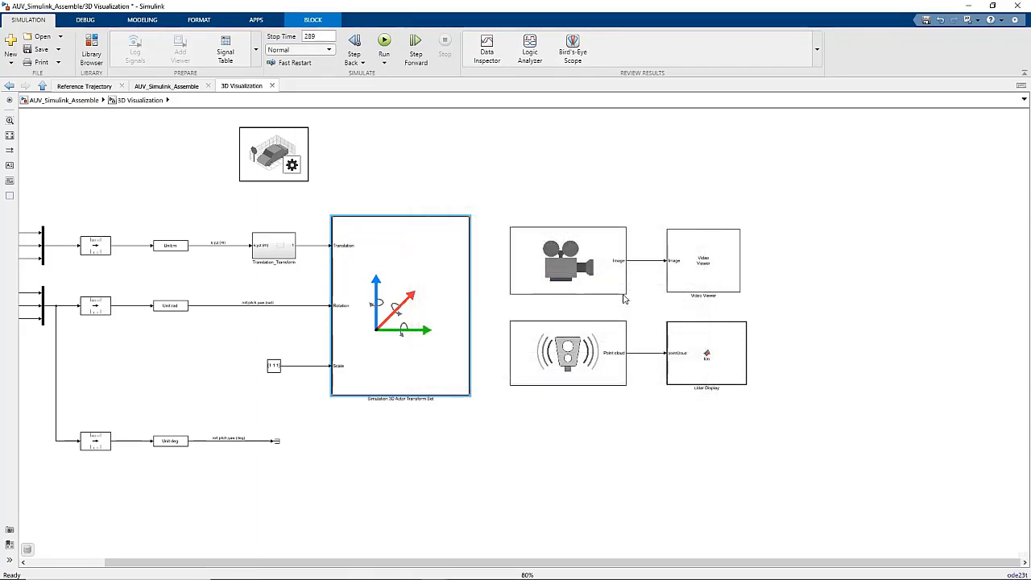
Inspect the Simulation 3D Camera Get parameters, then the Simulation 3D Lidar parameters.
{"action": "left_click", "coordinate": [563, 251]}
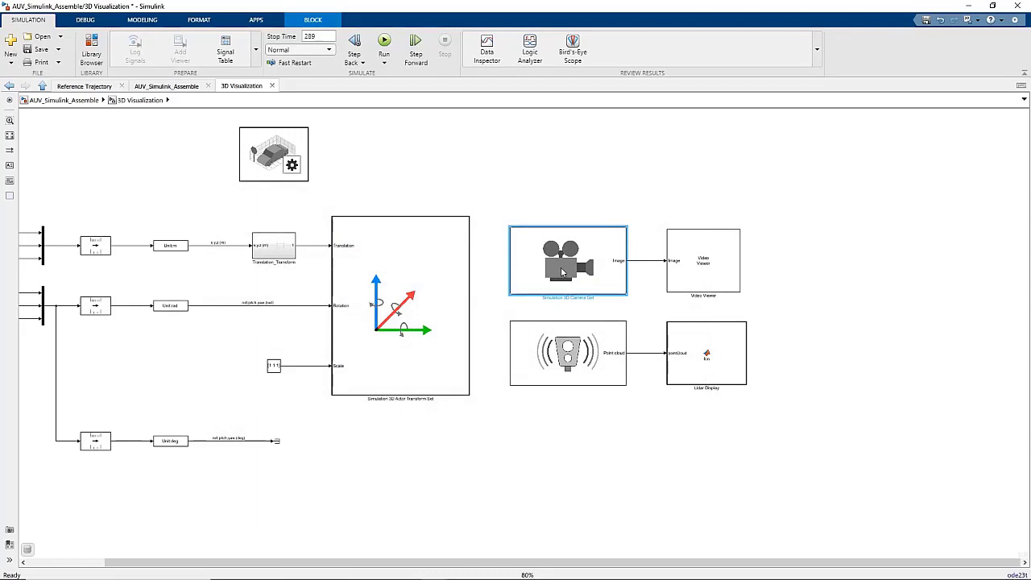
{"action": "double_click", "coordinate": [561, 266]}
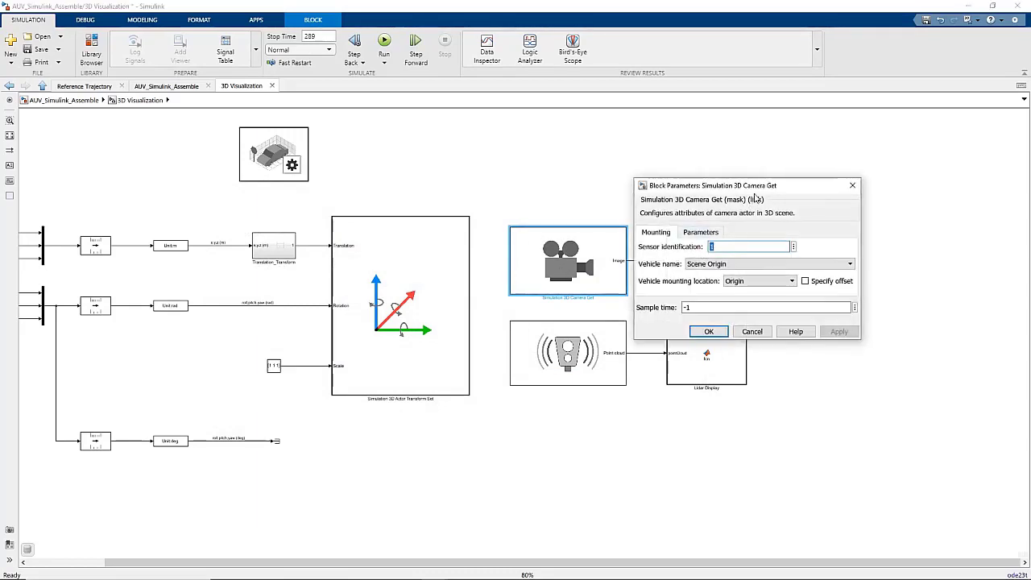
{"action": "left_click_drag", "start_coordinate": [760, 186], "coordinate": [399, 202]}
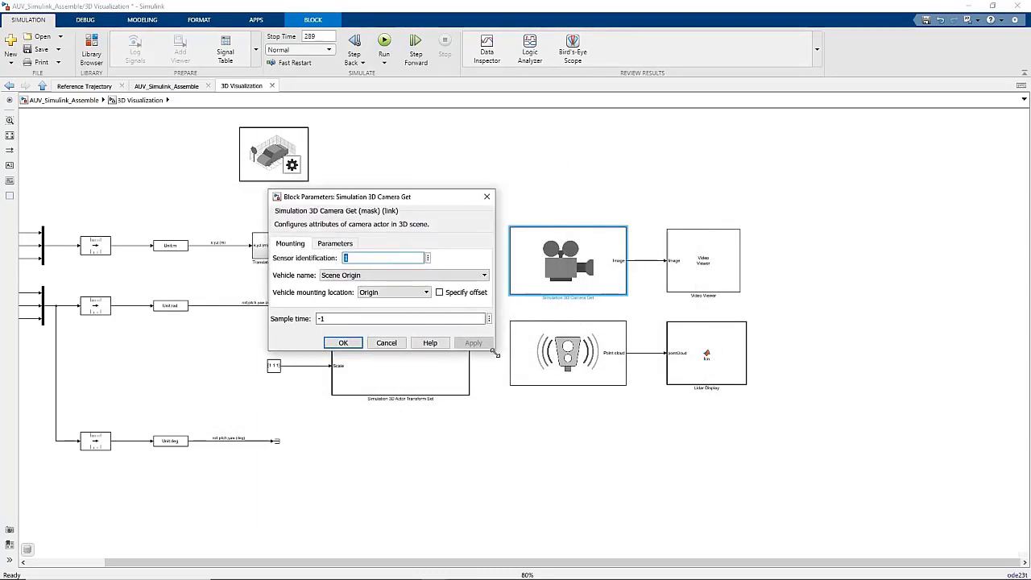
{"action": "left_click_drag", "start_coordinate": [495, 352], "coordinate": [643, 454]}
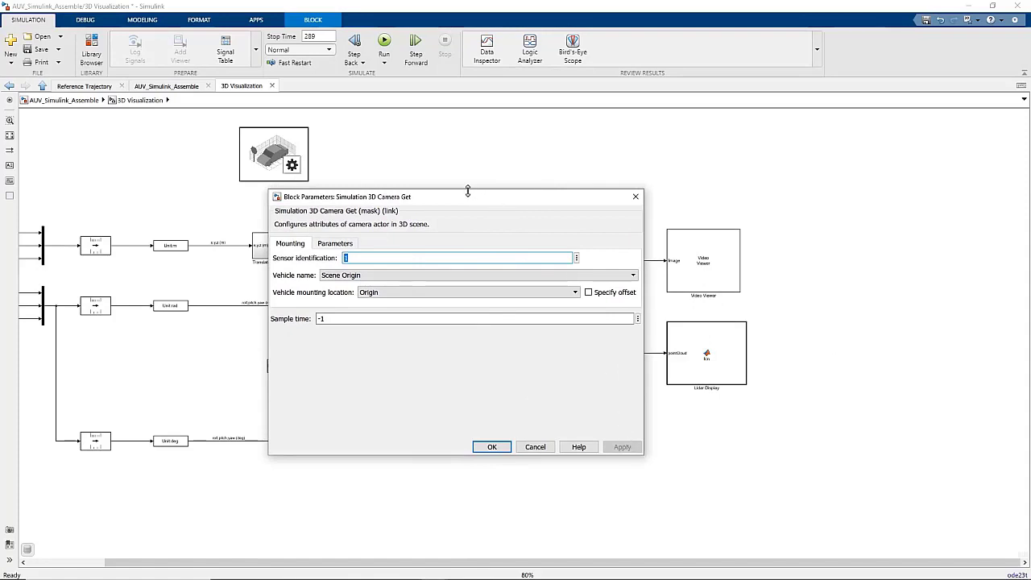
{"action": "left_click_drag", "start_coordinate": [466, 191], "coordinate": [472, 186]}
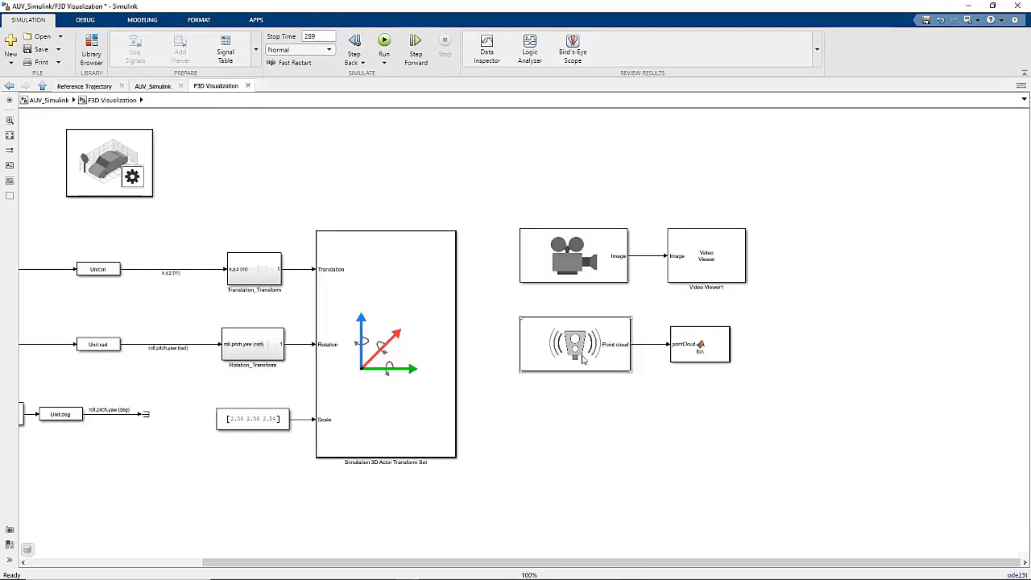
{"action": "double_click", "coordinate": [583, 357]}
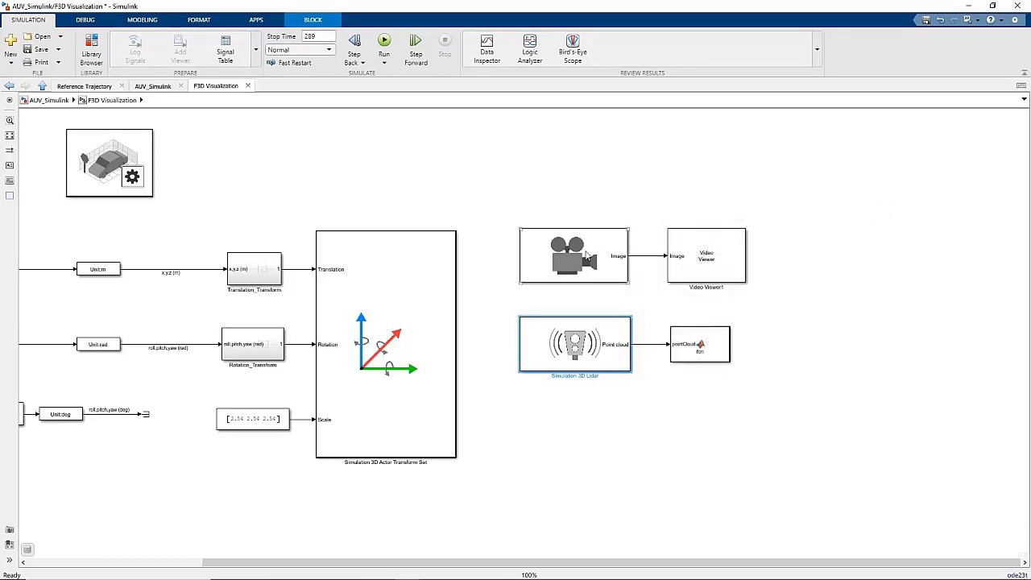
Paste a duplicate camera block below the lidar, then delete it again.
{"action": "left_click", "coordinate": [560, 458]}
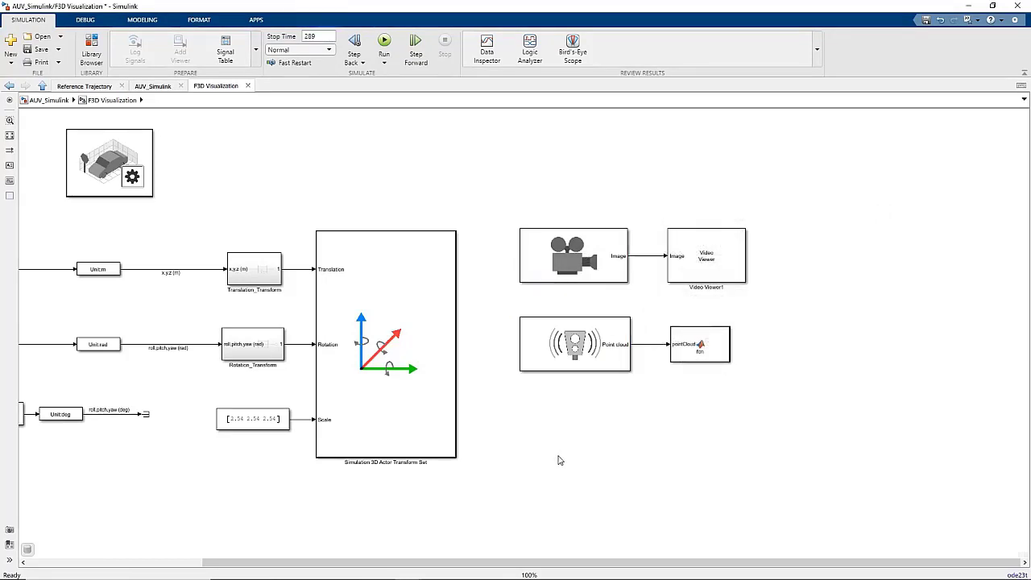
{"action": "key", "text": "ctrl+v"}
{"action": "left_click_drag", "start_coordinate": [602, 477], "coordinate": [572, 430]}
{"action": "double_click", "coordinate": [571, 430]}
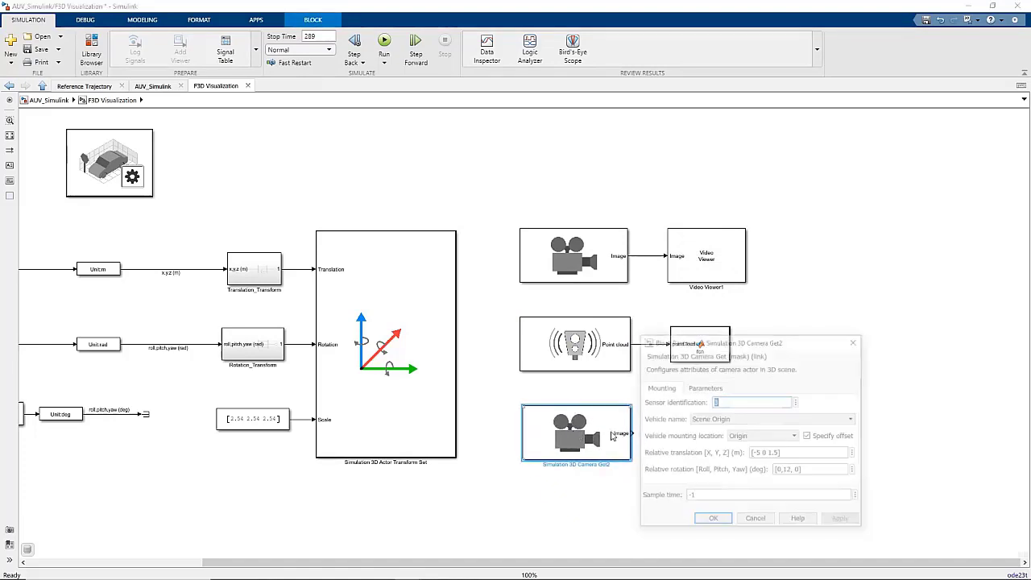
{"action": "left_click", "coordinate": [857, 339]}
{"action": "left_click_drag", "start_coordinate": [705, 407], "coordinate": [521, 492]}
{"action": "key", "text": "Delete"}
Review Camera Get1's resolution and field of view, then the lidar's 100 m range and 90° FOV.
{"action": "double_click", "coordinate": [587, 270]}
{"action": "left_click", "coordinate": [700, 212]}
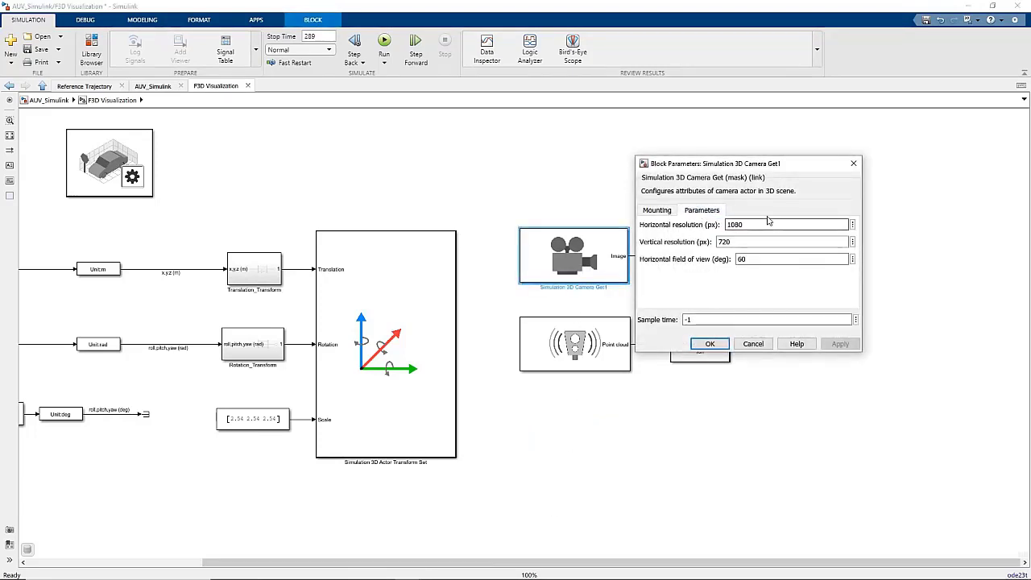
{"action": "left_click", "coordinate": [650, 212]}
{"action": "left_click", "coordinate": [854, 163]}
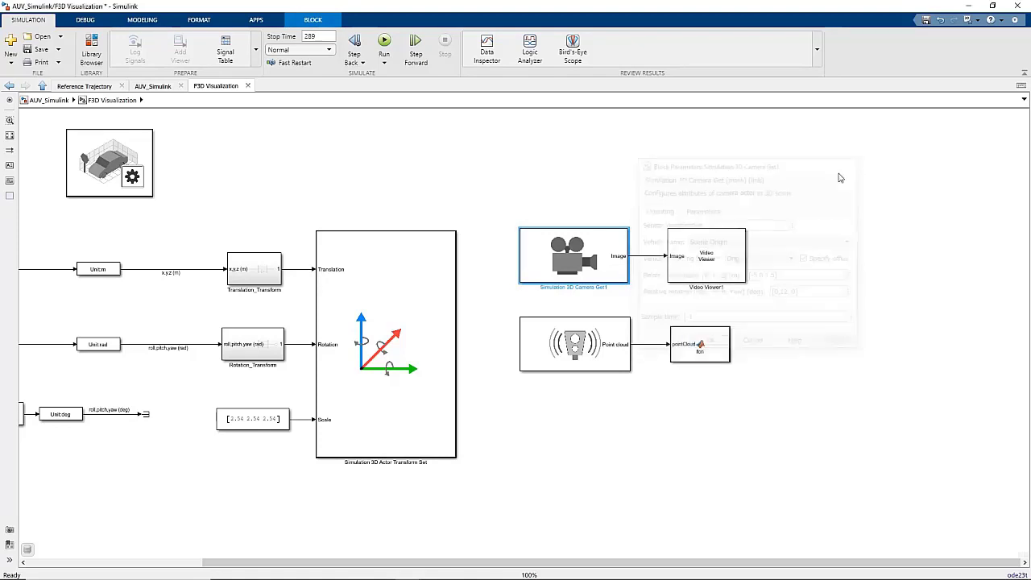
{"action": "double_click", "coordinate": [608, 332]}
{"action": "left_click", "coordinate": [706, 296]}
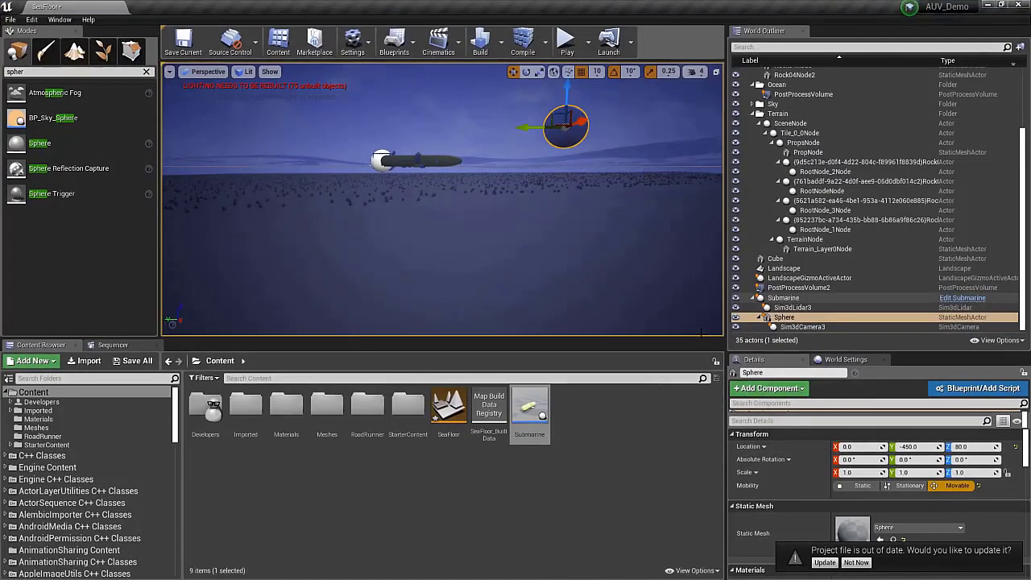
Add the tag Sub1 to the Submarine actor.
{"action": "left_click", "coordinate": [782, 298]}
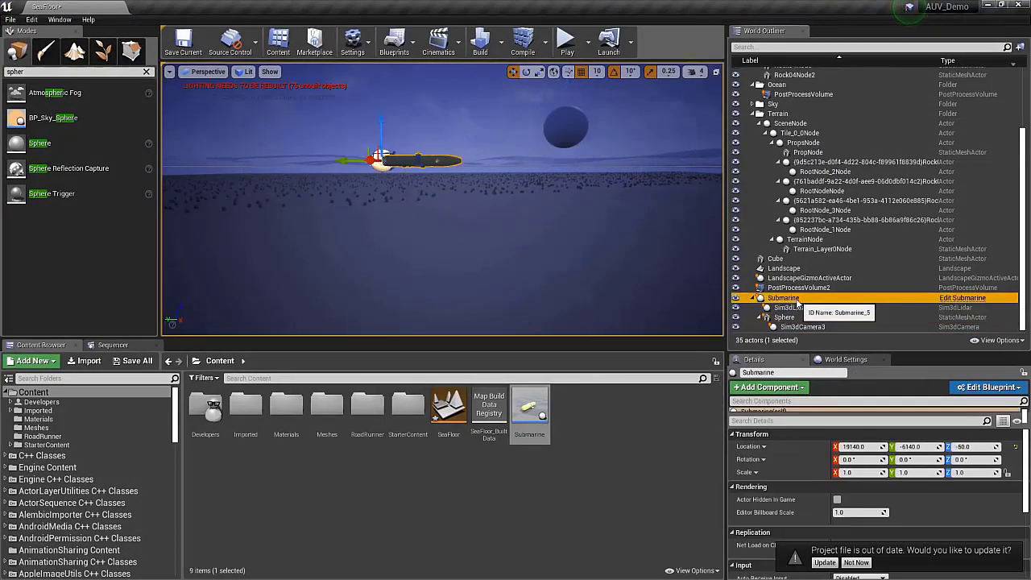
{"action": "left_click_drag", "start_coordinate": [879, 353], "coordinate": [793, 252]}
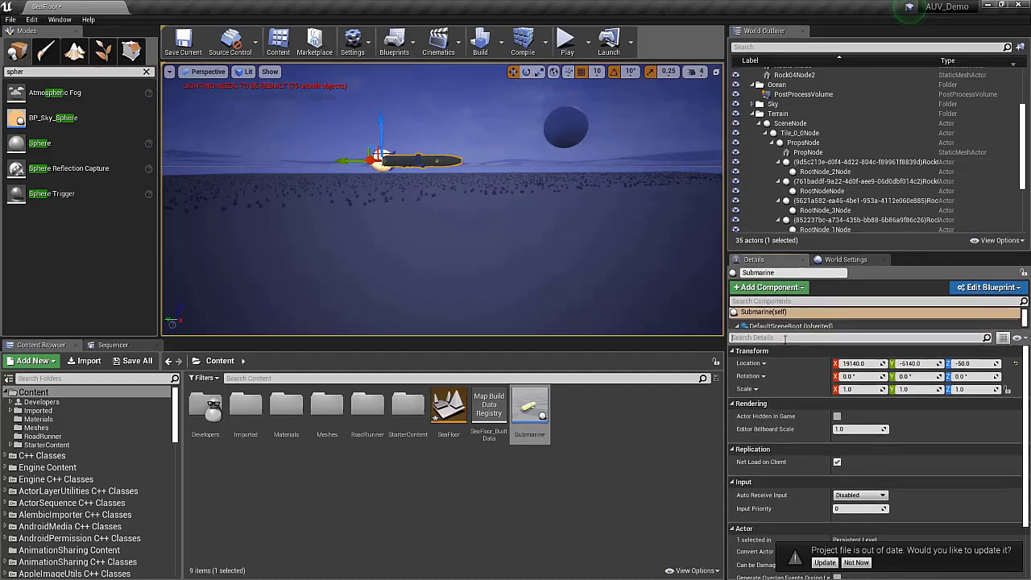
{"action": "left_click", "coordinate": [784, 339]}
{"action": "type", "text": "tag"}
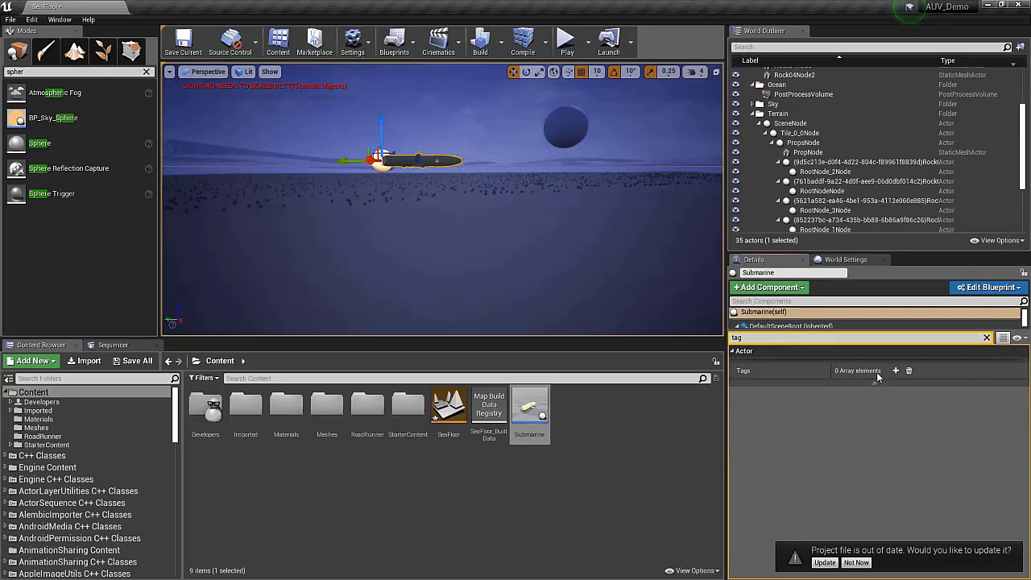
{"action": "left_click", "coordinate": [894, 370]}
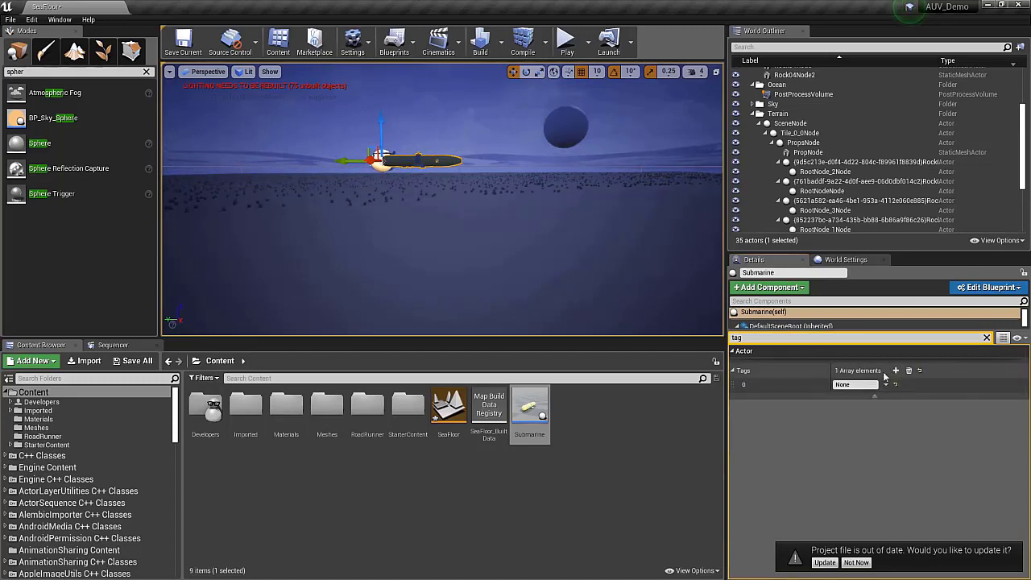
{"action": "left_click", "coordinate": [869, 384]}
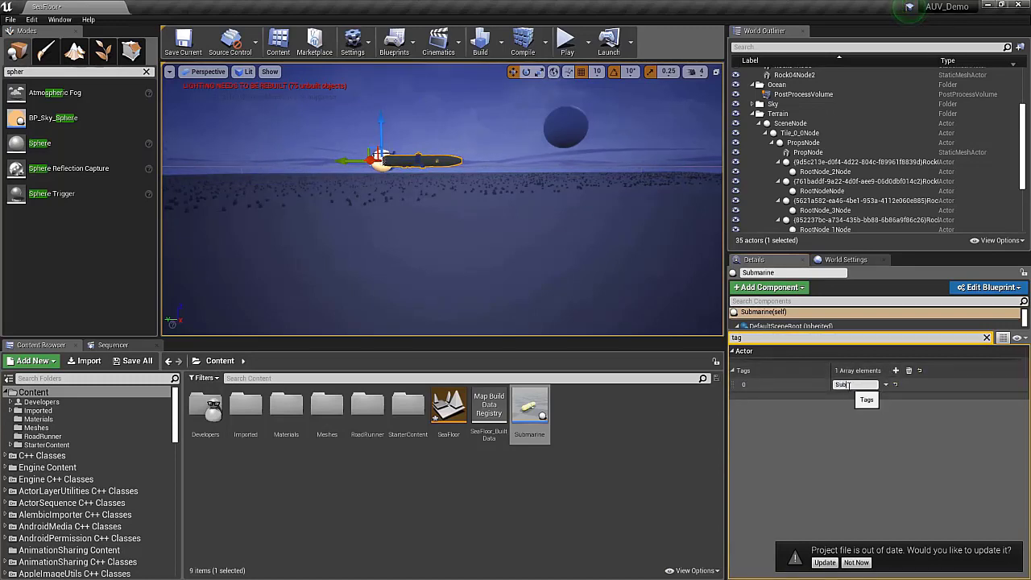
{"action": "type", "text": "Sub1"}
{"action": "key", "text": "Return"}
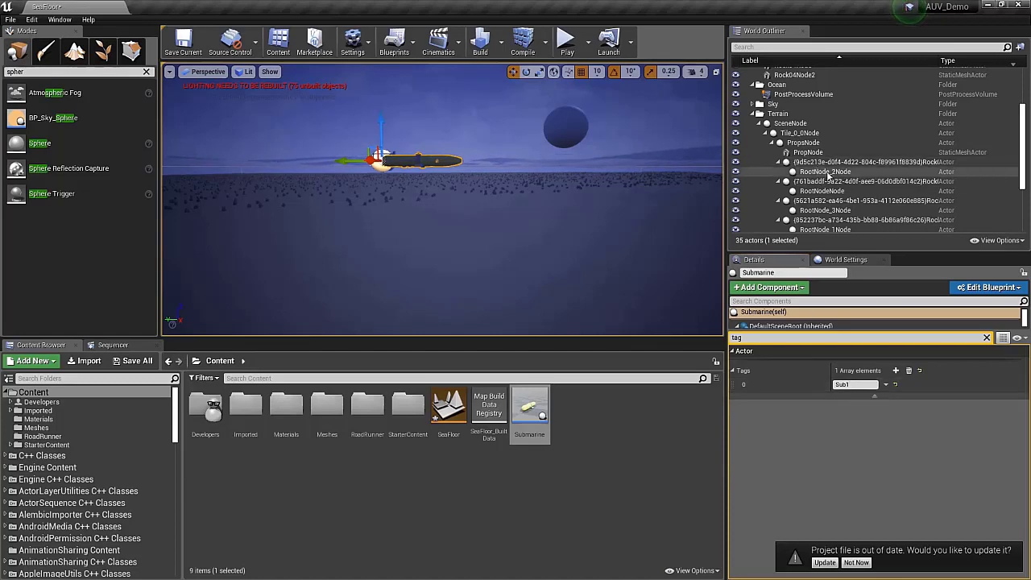
Add the tag Camera1 to the Sim3dCamera3 actor.
{"action": "left_click", "coordinate": [751, 114]}
{"action": "left_click", "coordinate": [801, 228]}
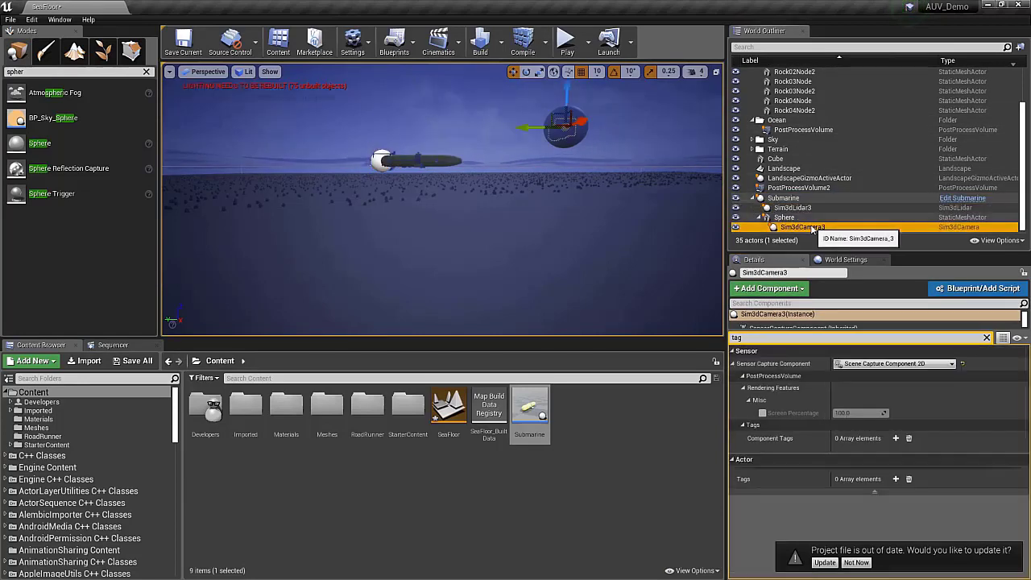
{"action": "left_click", "coordinate": [894, 479]}
{"action": "left_click", "coordinate": [849, 493]}
{"action": "type", "text": "Camera1"}
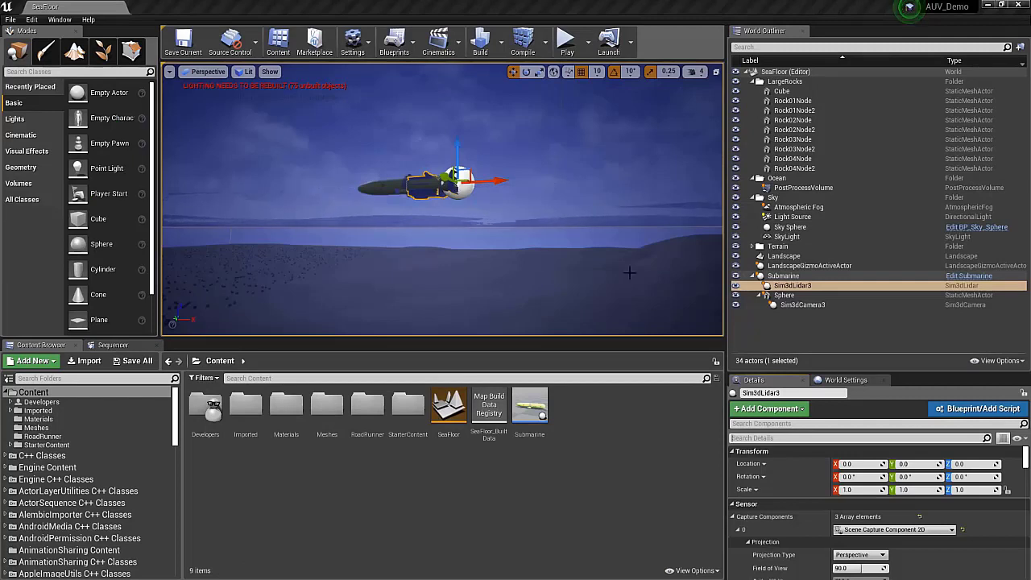
Select Sim3dLidar3 and filter its details by 'tag' to confirm the Lidar2 tag.
{"action": "left_click", "coordinate": [802, 337]}
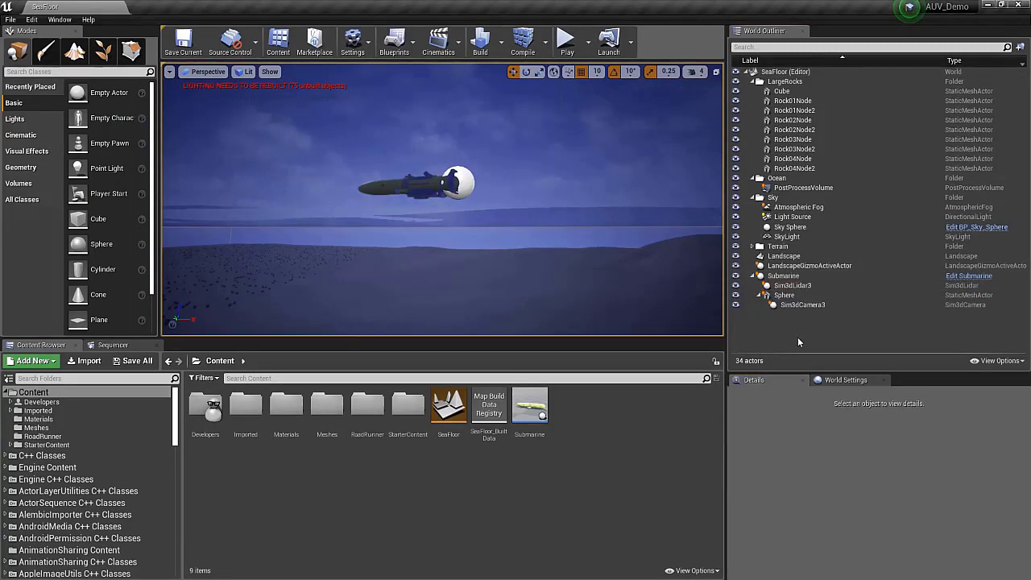
{"action": "left_click", "coordinate": [793, 285]}
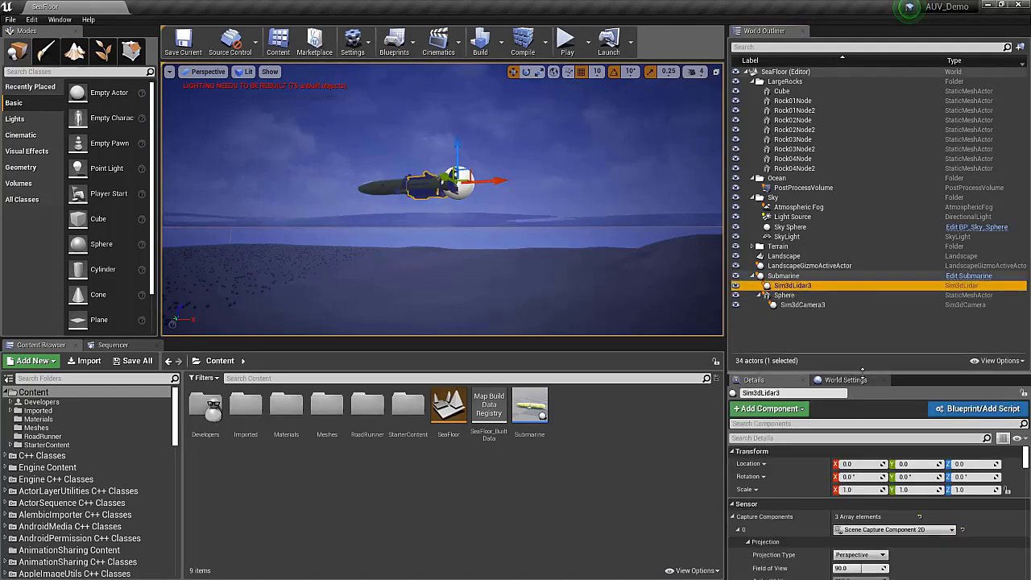
{"action": "left_click_drag", "start_coordinate": [859, 374], "coordinate": [855, 223]}
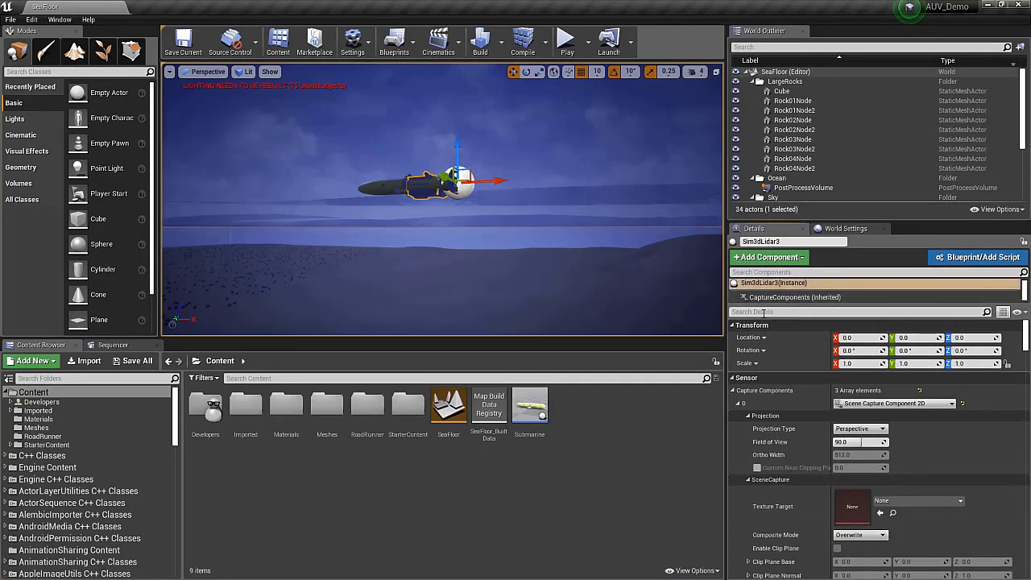
{"action": "left_click", "coordinate": [765, 312]}
{"action": "type", "text": "tag"}
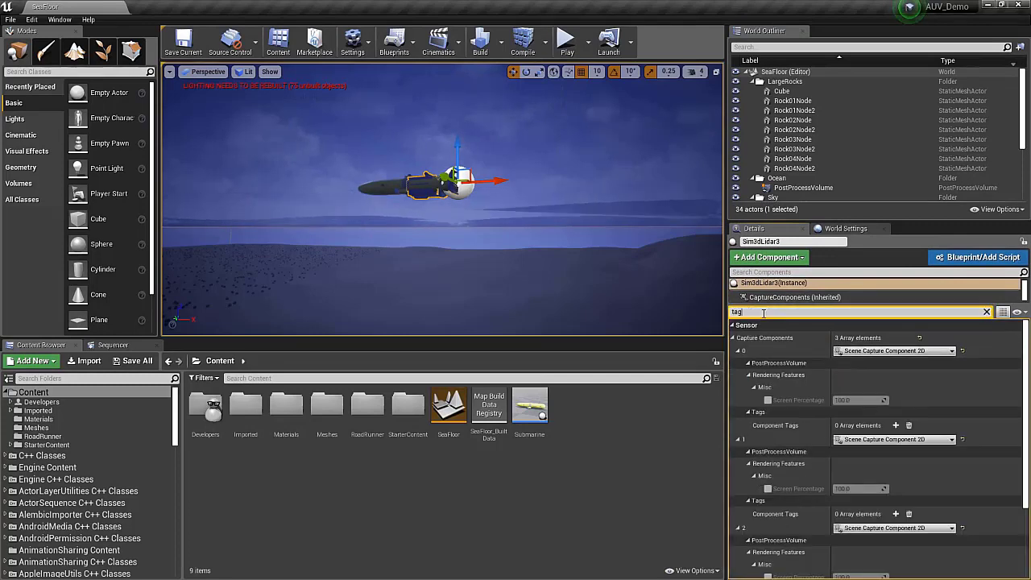
{"action": "scroll", "coordinate": [812, 436], "scroll_direction": "down", "scroll_amount": 3}
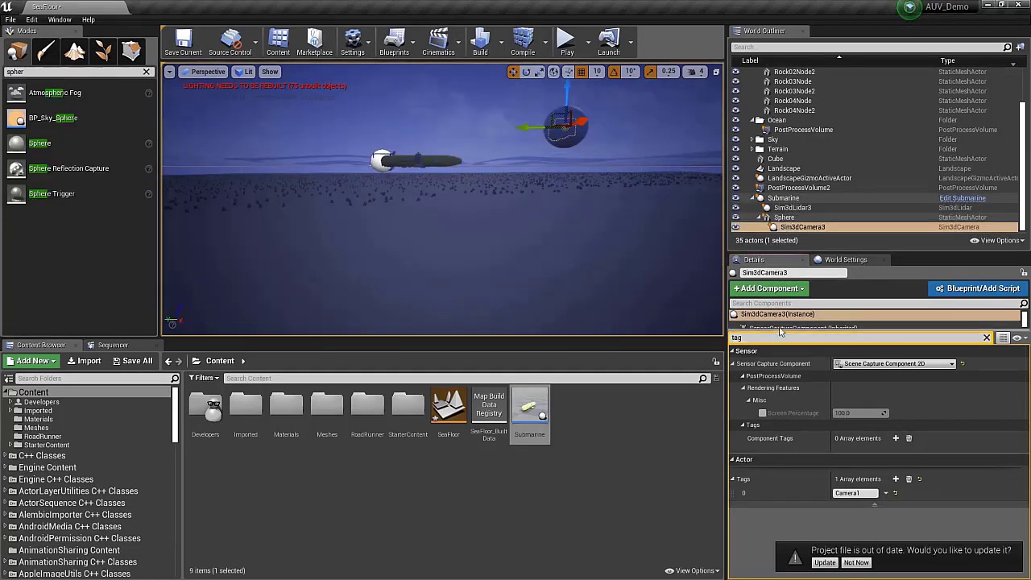
{"action": "right_click_drag", "start_coordinate": [451, 241], "coordinate": [515, 258]}
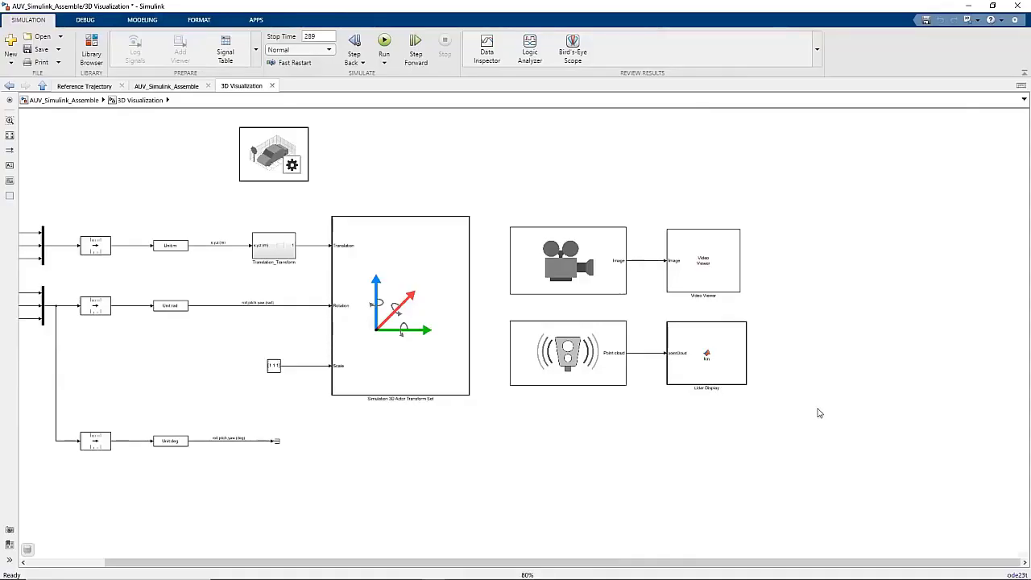
Run the Simulink simulation with Unreal Play to show the camera view and LiDAR point cloud, then stop.
{"action": "scroll", "coordinate": [538, 380], "scroll_direction": "up", "scroll_amount": 2}
{"action": "key", "text": "ctrl+t"}
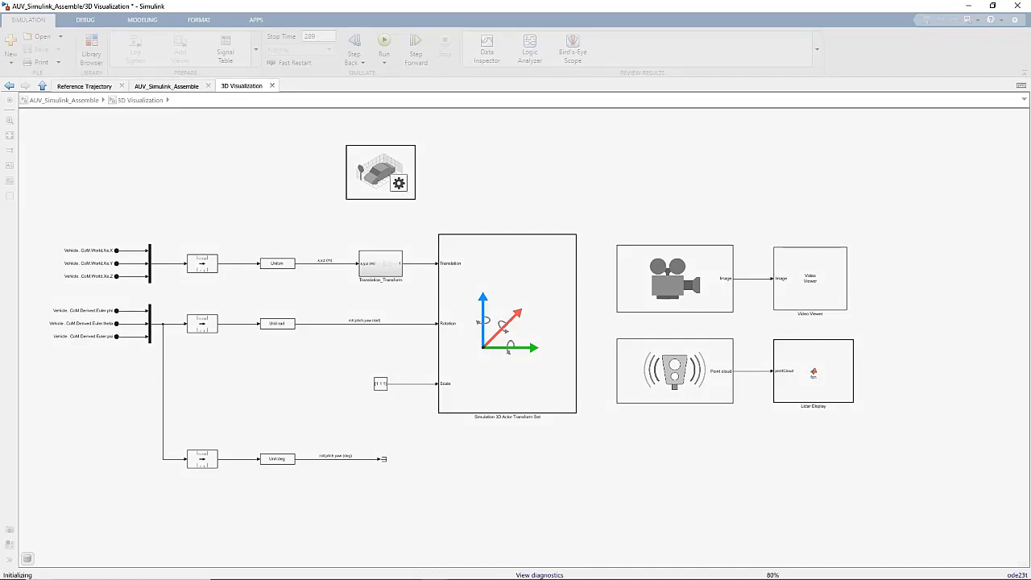
{"action": "key", "text": "alt+Tab"}
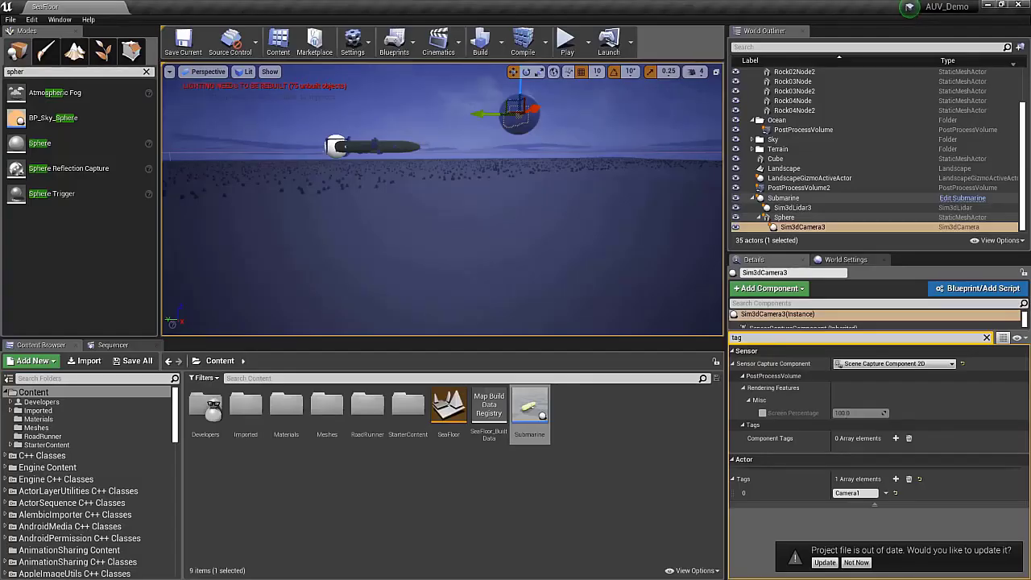
{"action": "left_click", "coordinate": [566, 42]}
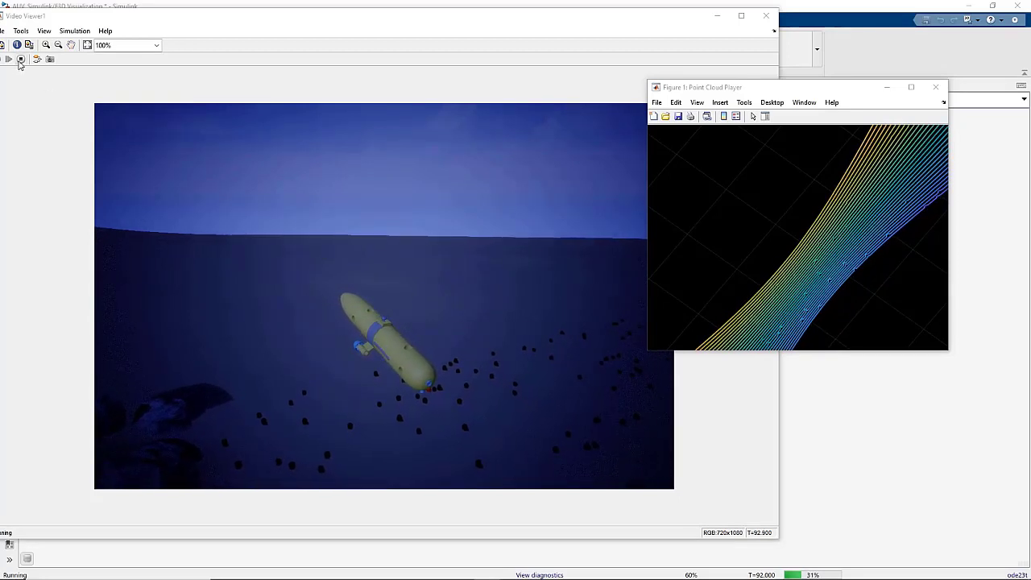
{"action": "left_click", "coordinate": [20, 60]}
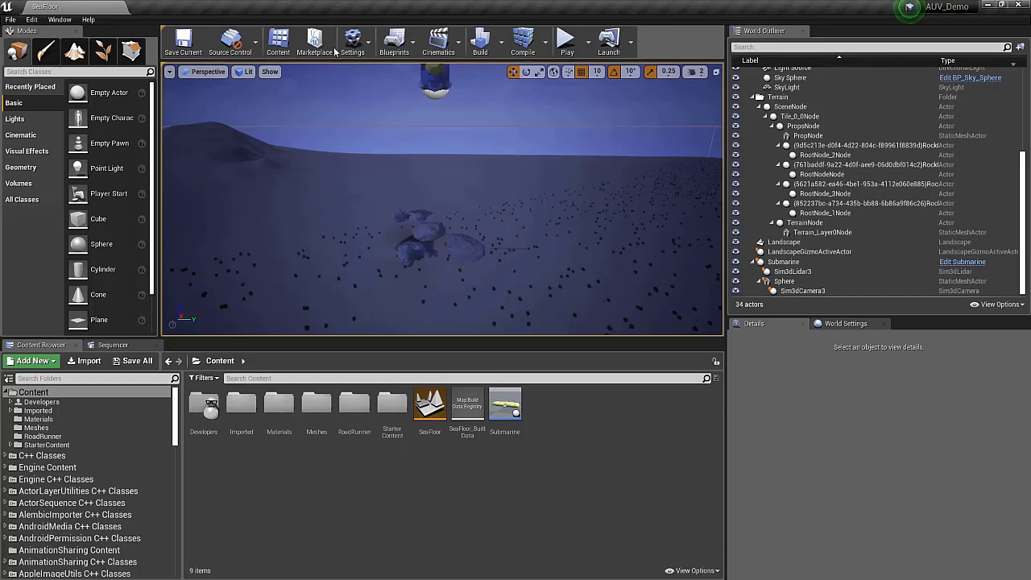
{"action": "left_click", "coordinate": [11, 19]}
{"action": "mouse_move", "coordinate": [48, 219]}
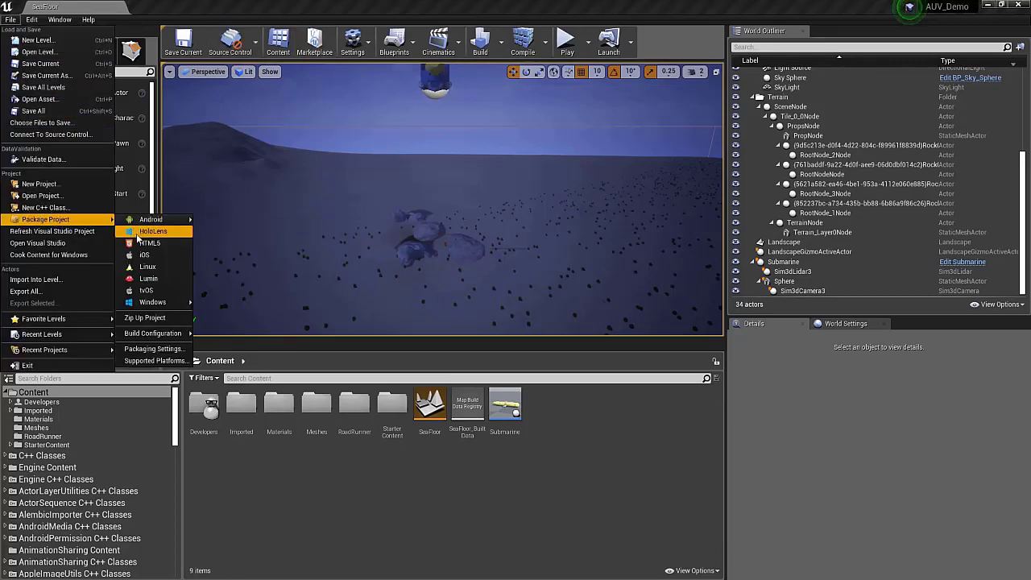
{"action": "mouse_move", "coordinate": [155, 304]}
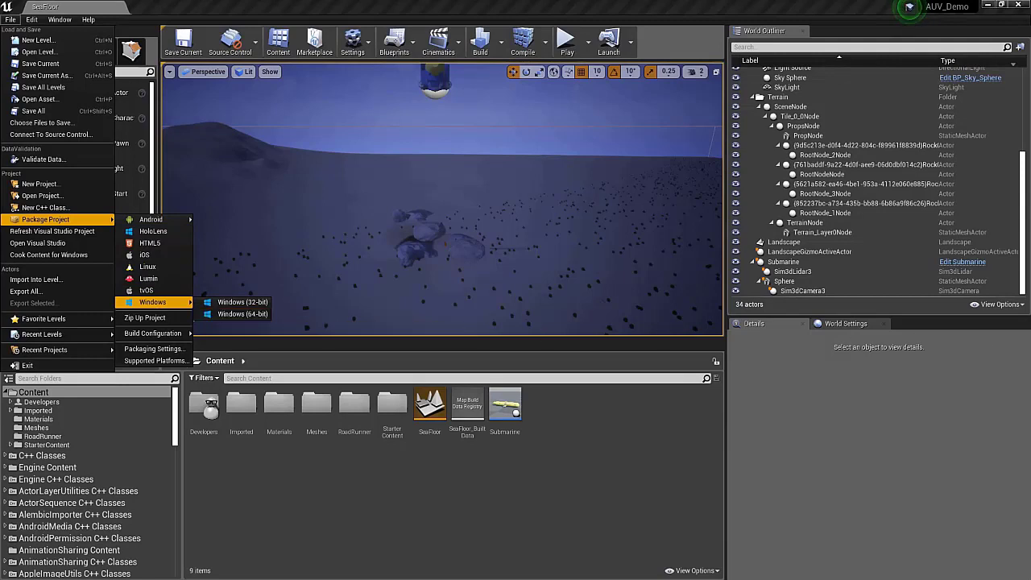
{"action": "left_click", "coordinate": [909, 7]}
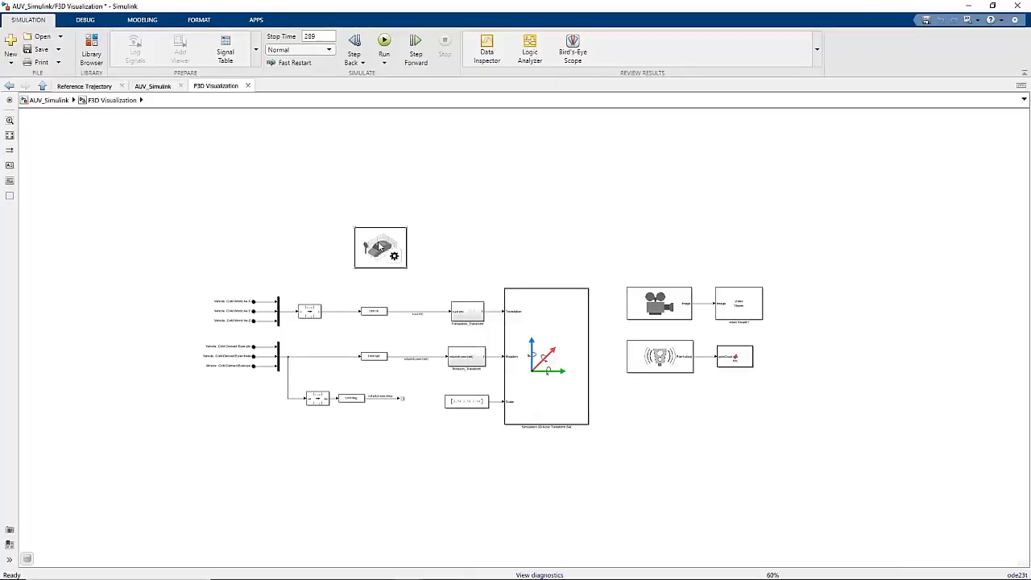
Check the Simulation 3D Scene Configuration block's scene source and close it without changes.
{"action": "double_click", "coordinate": [380, 247]}
{"action": "left_click", "coordinate": [516, 227]}
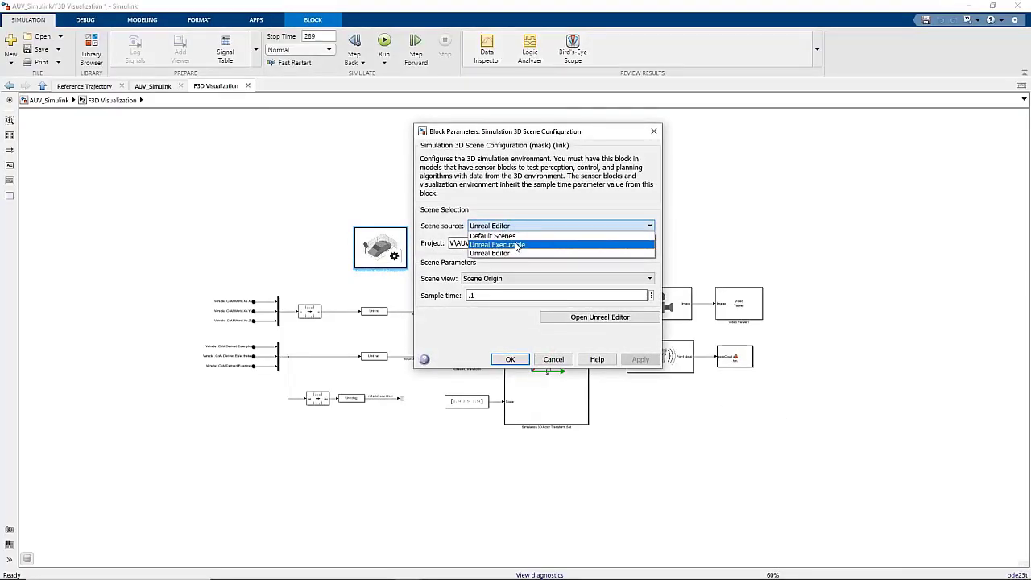
{"action": "left_click", "coordinate": [552, 359]}
{"action": "left_click", "coordinate": [553, 360]}
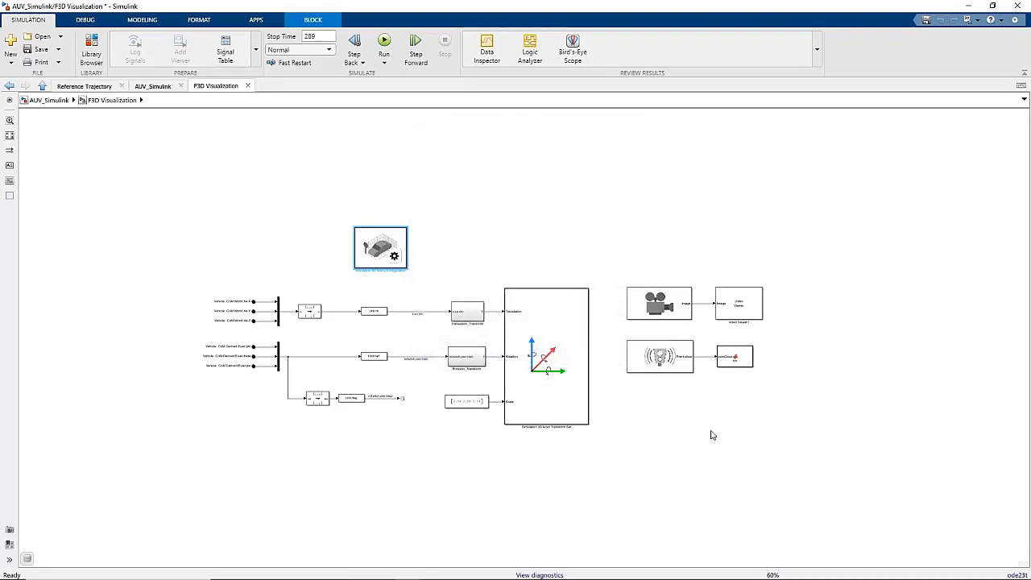